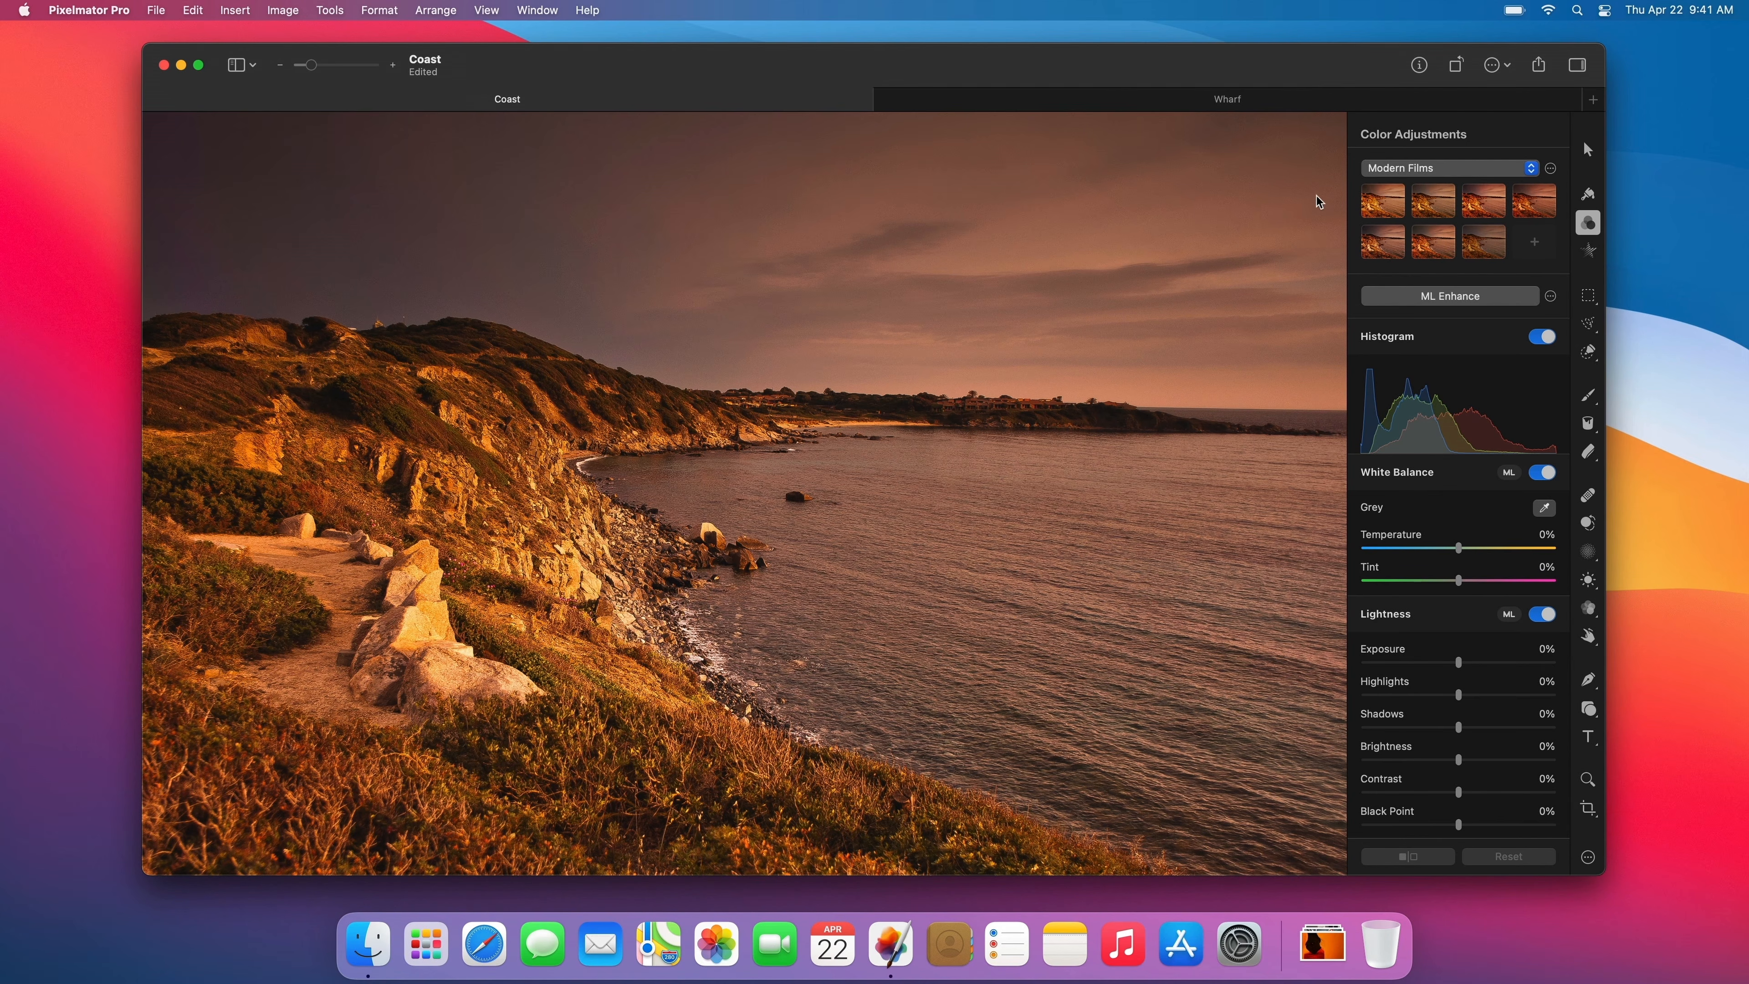
# Switch to the Wharf photo and warm its white balance by setting Temperature to 91%
pyautogui.click(1300, 103)
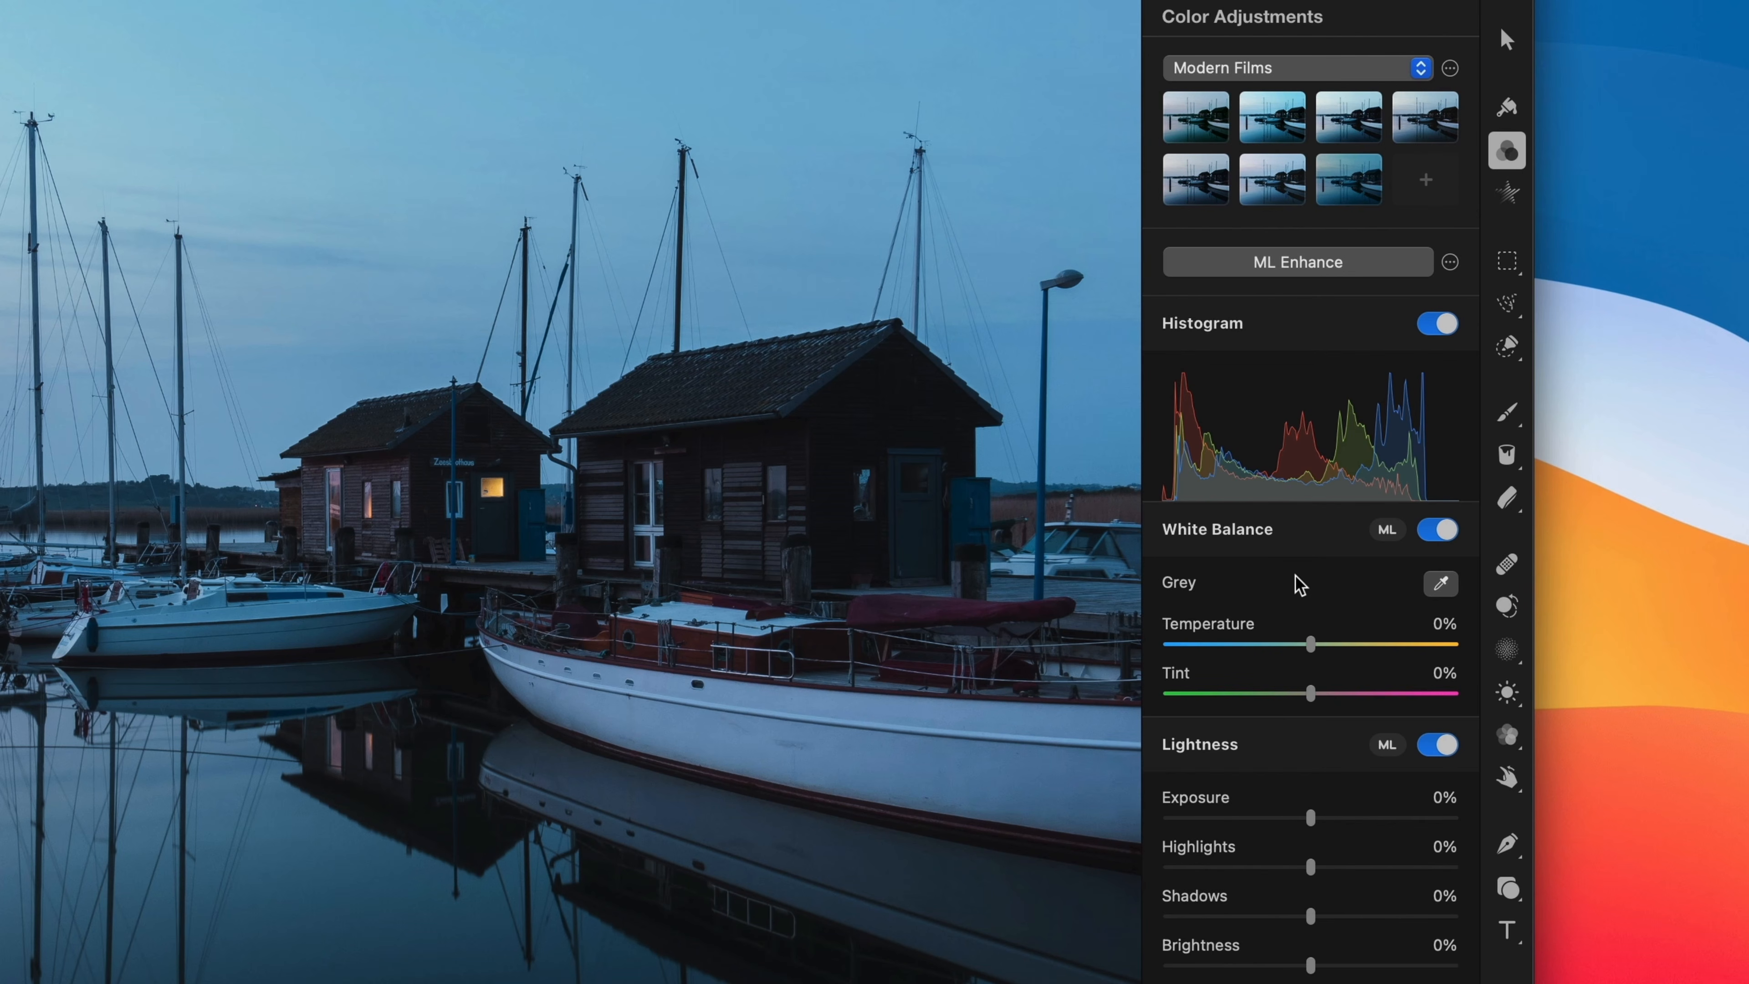
pyautogui.moveTo(1310, 642); pyautogui.dragTo(1344, 651)
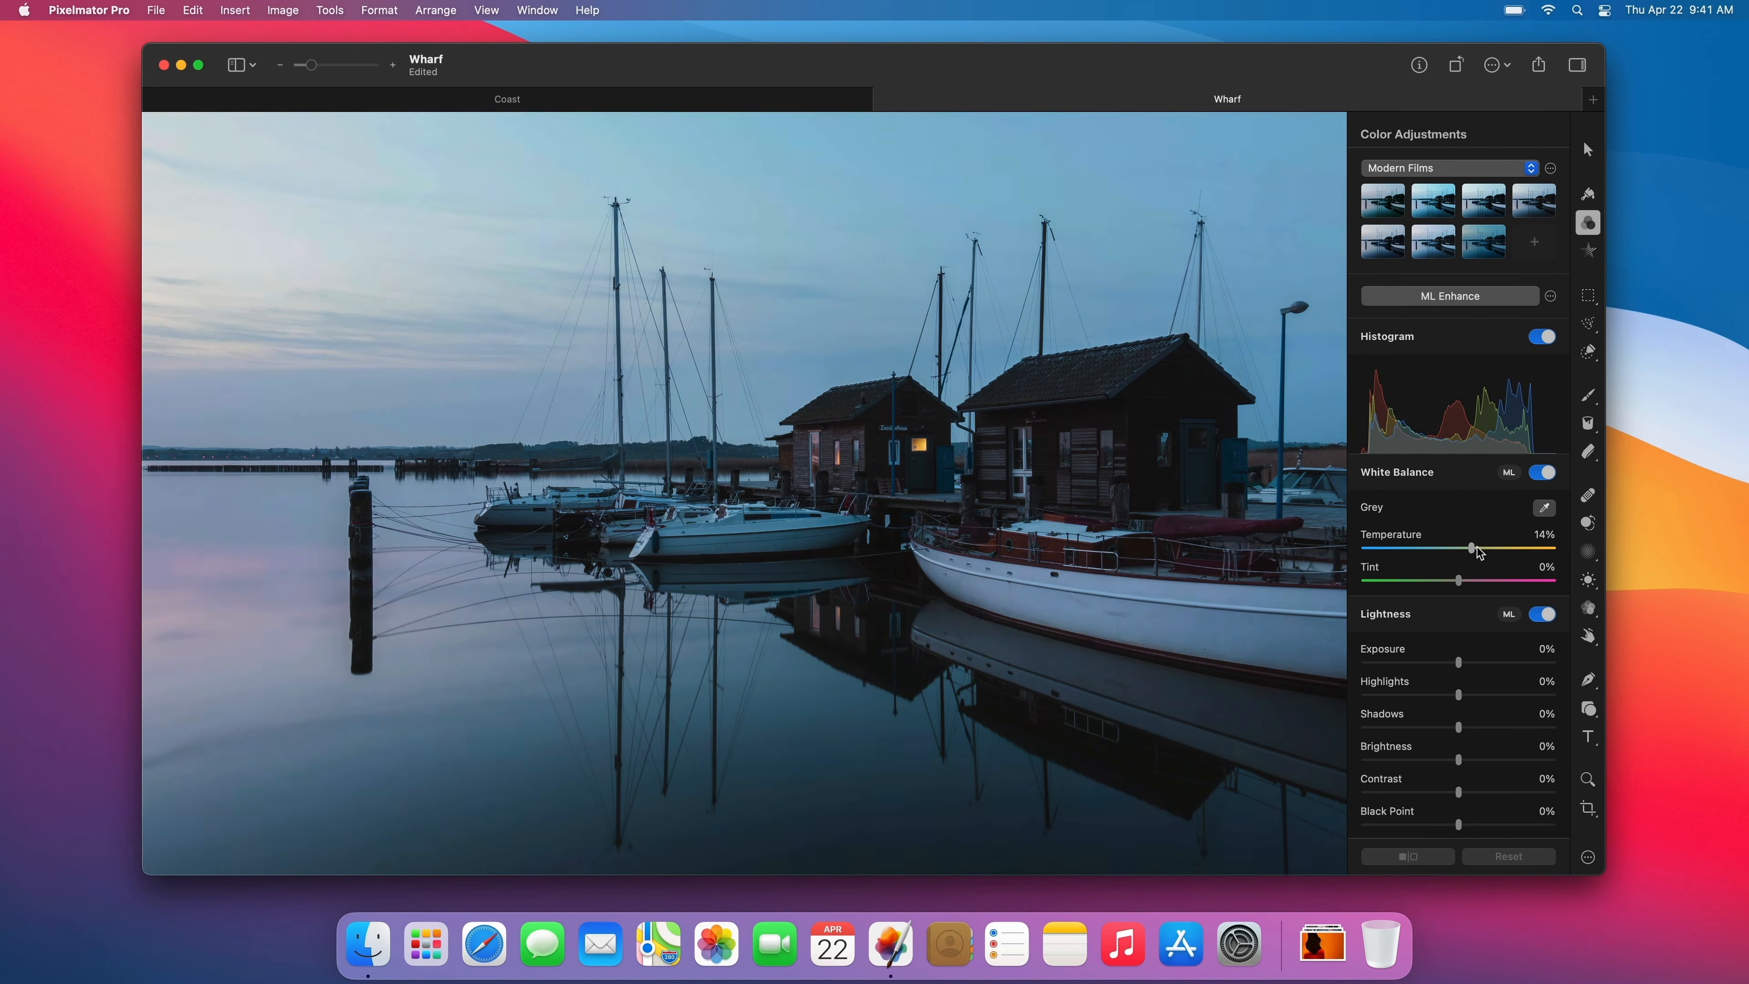
pyautogui.moveTo(1477, 549); pyautogui.dragTo(1550, 550)
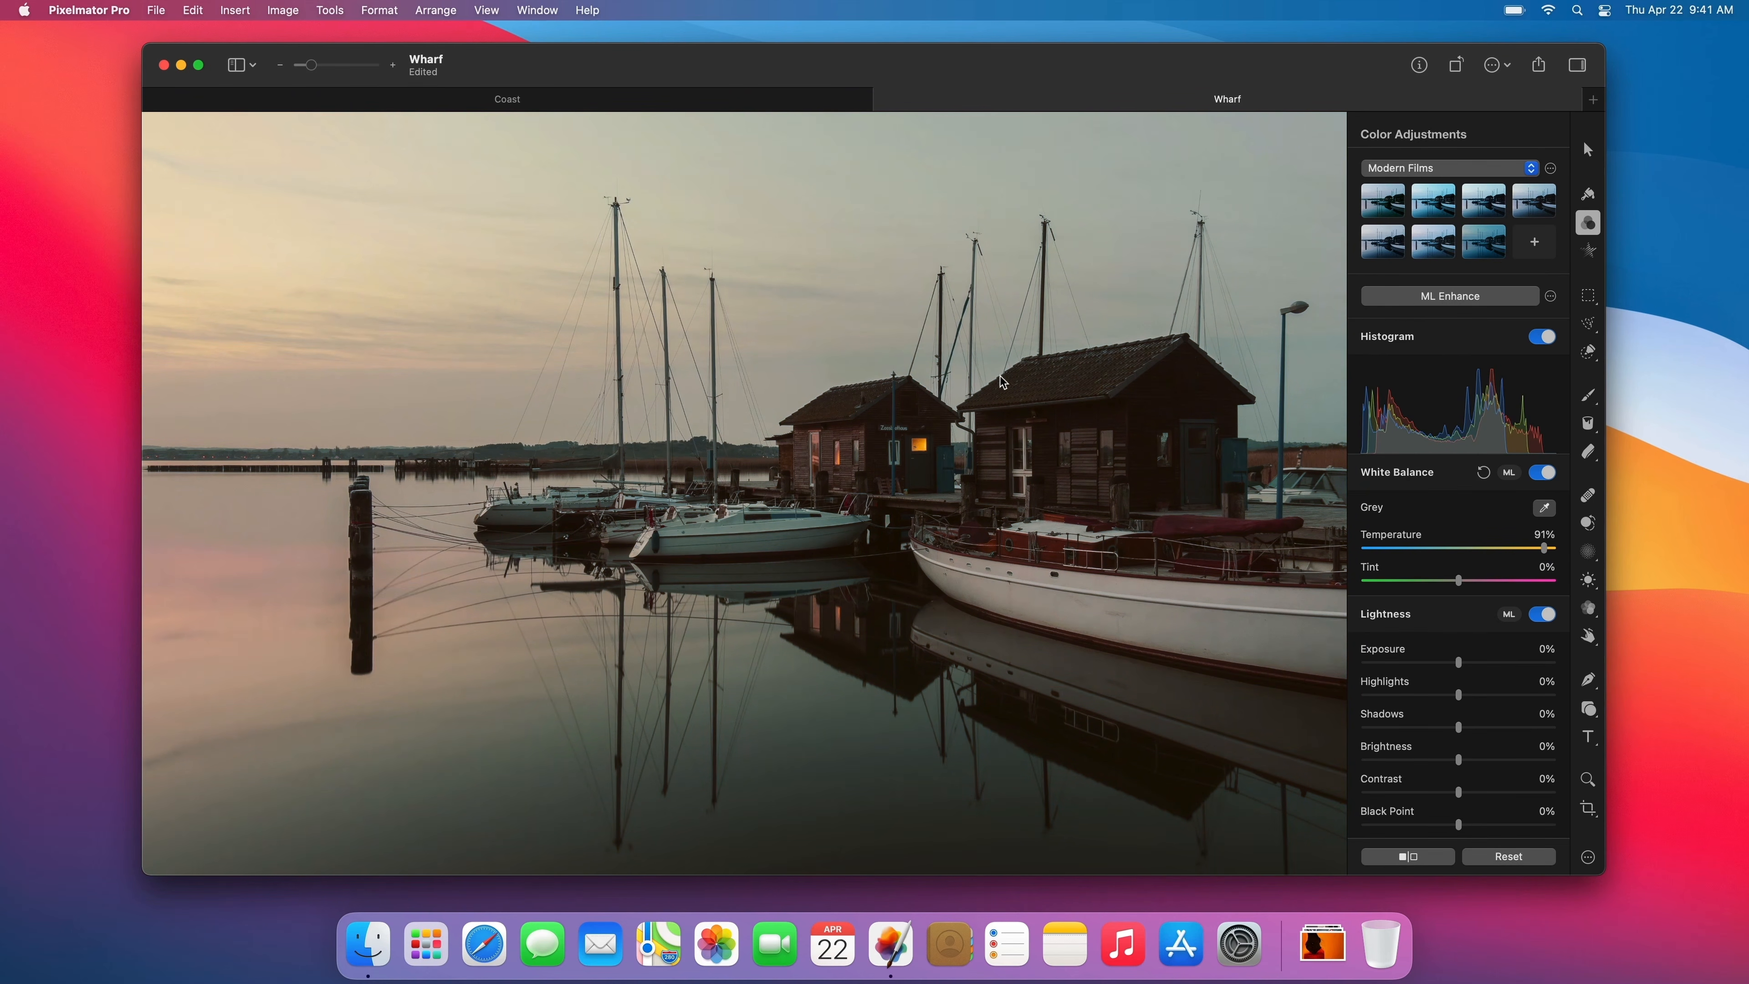
# Switch to the Coast photo and cool its white balance by setting Temperature to -90%
pyautogui.click(732, 101)
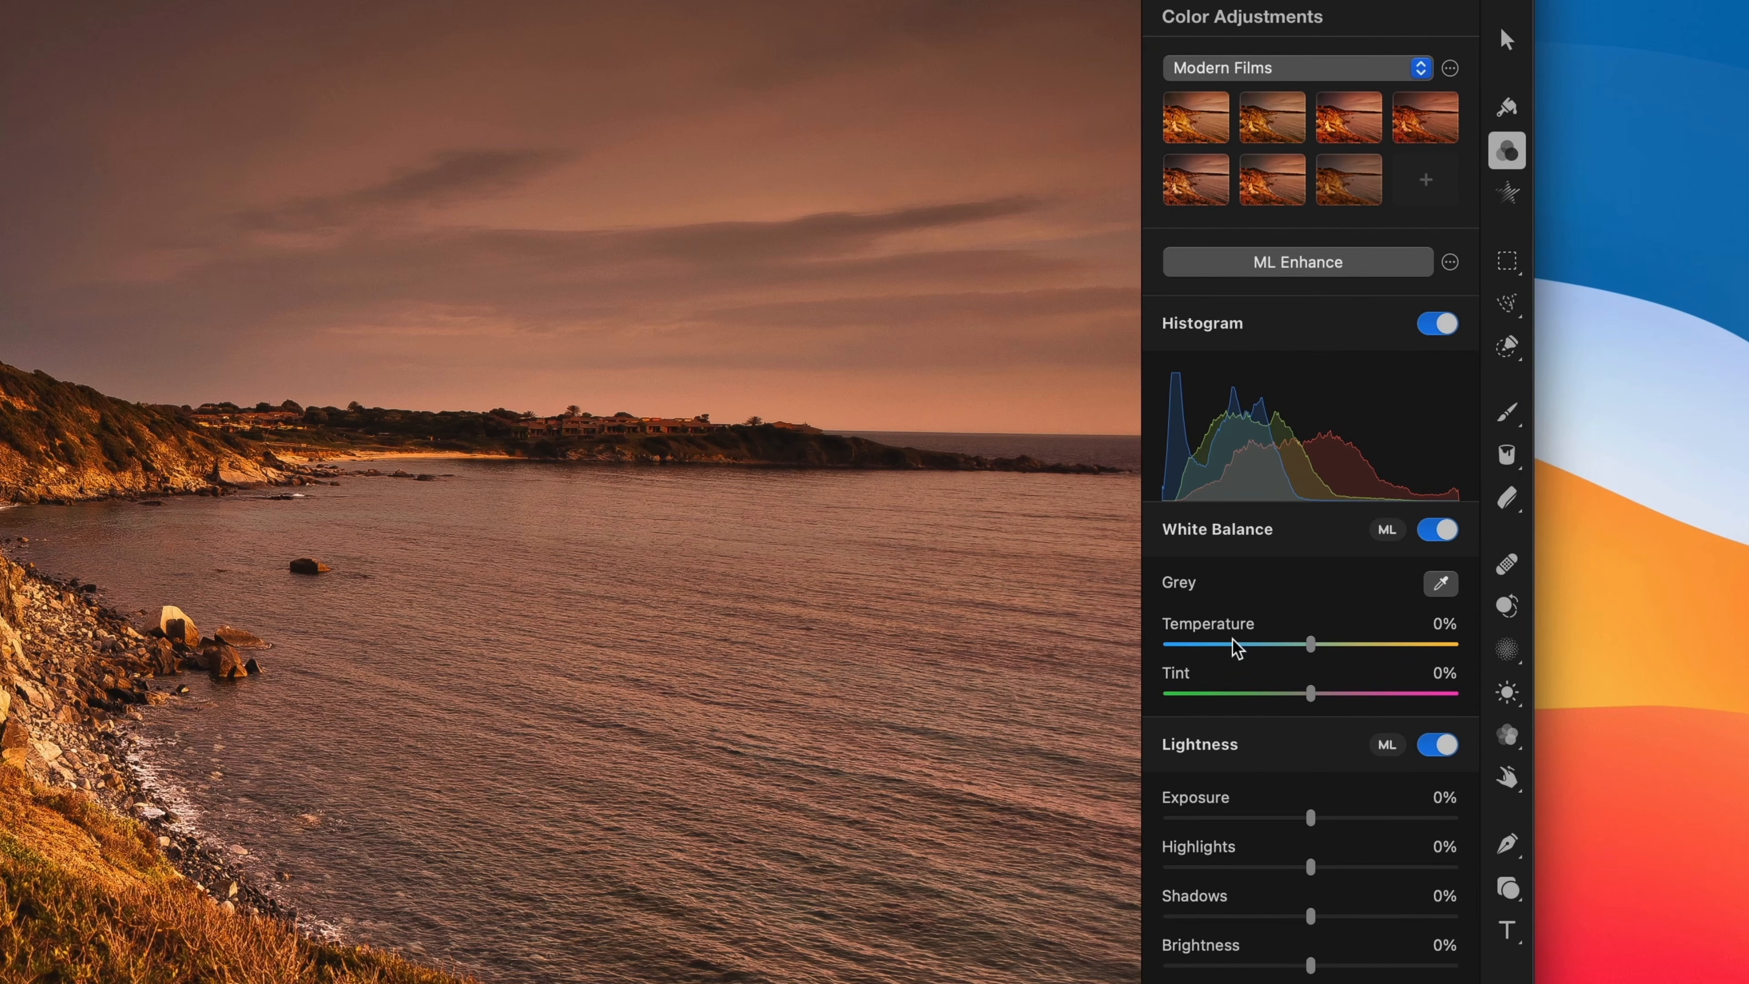
pyautogui.moveTo(1310, 644); pyautogui.dragTo(1185, 657)
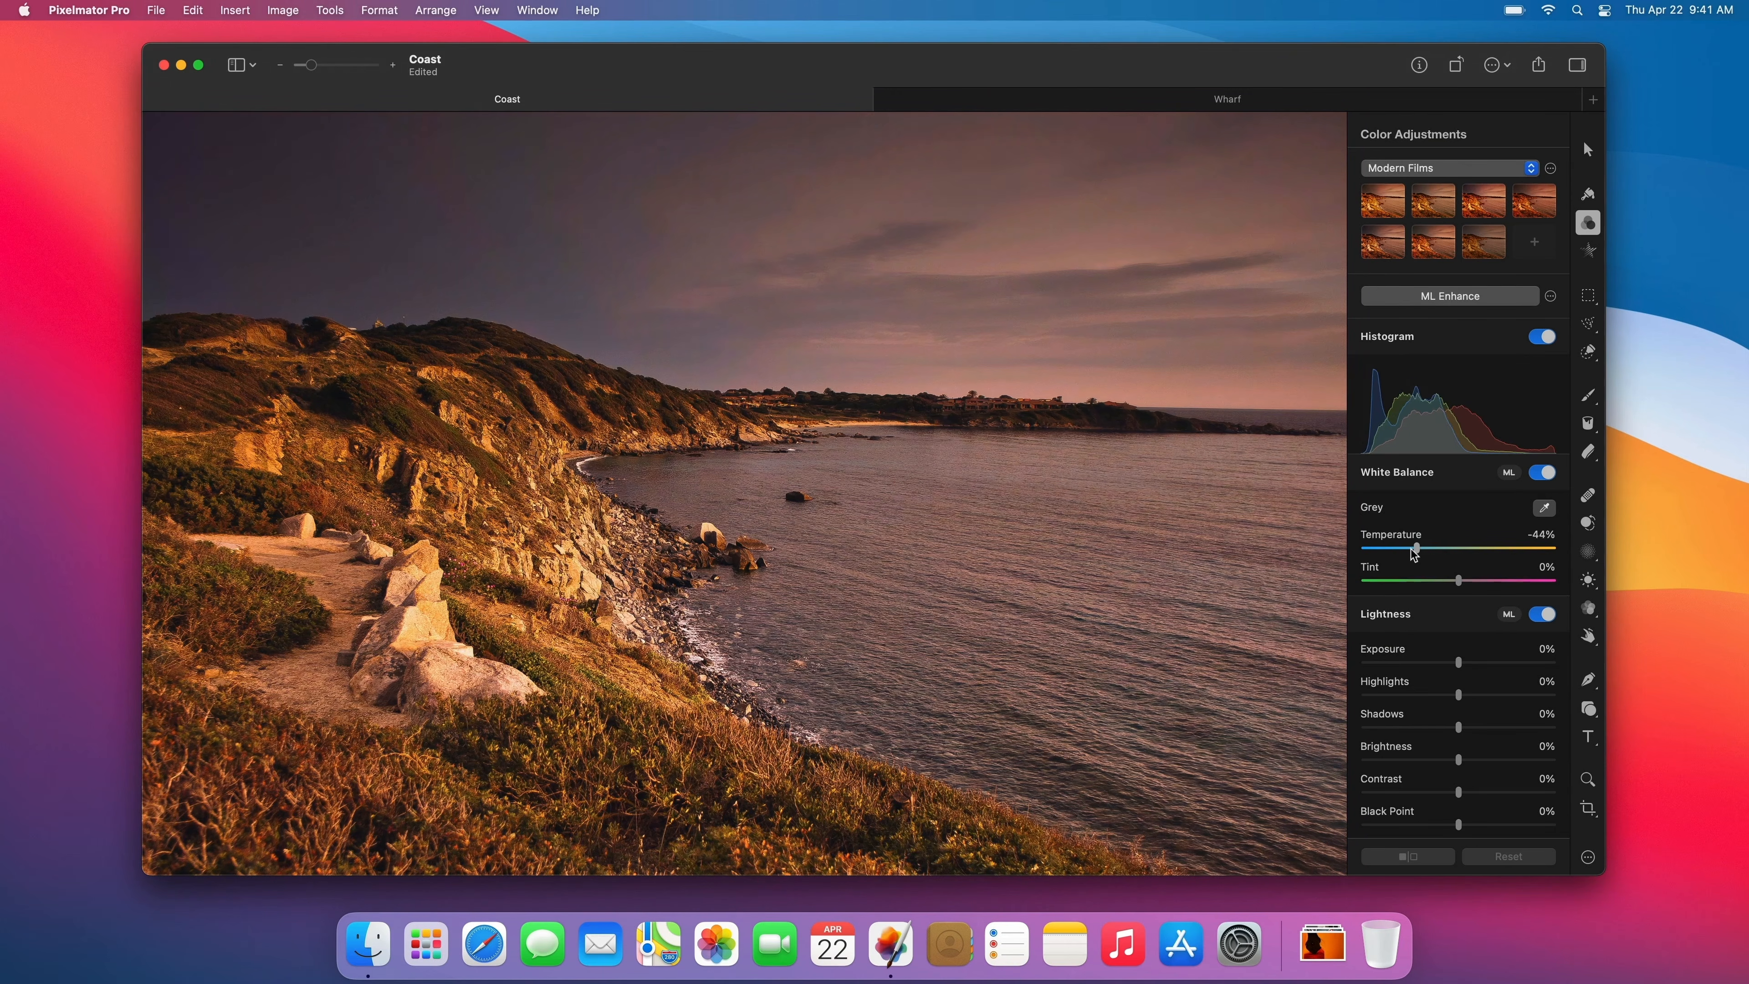
pyautogui.moveTo(1374, 556); pyautogui.dragTo(1372, 555)
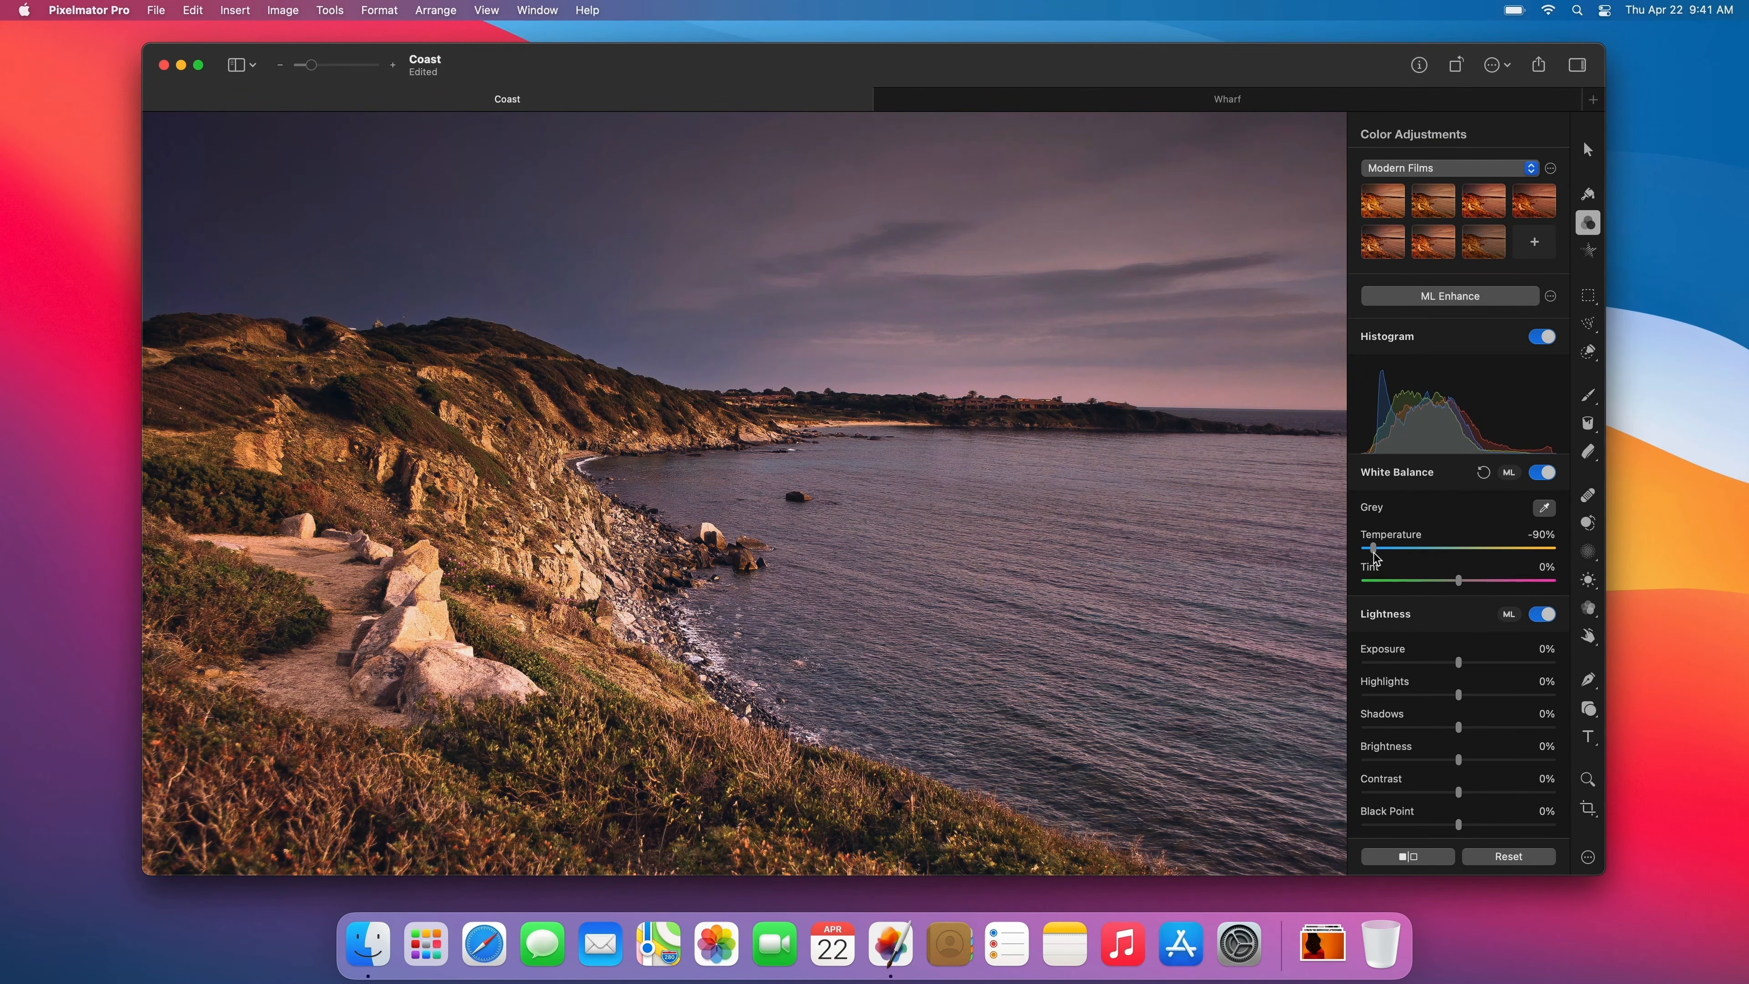
# Reset the Coast photo's color adjustments and apply the automatic ML white balance
pyautogui.click(1499, 856)
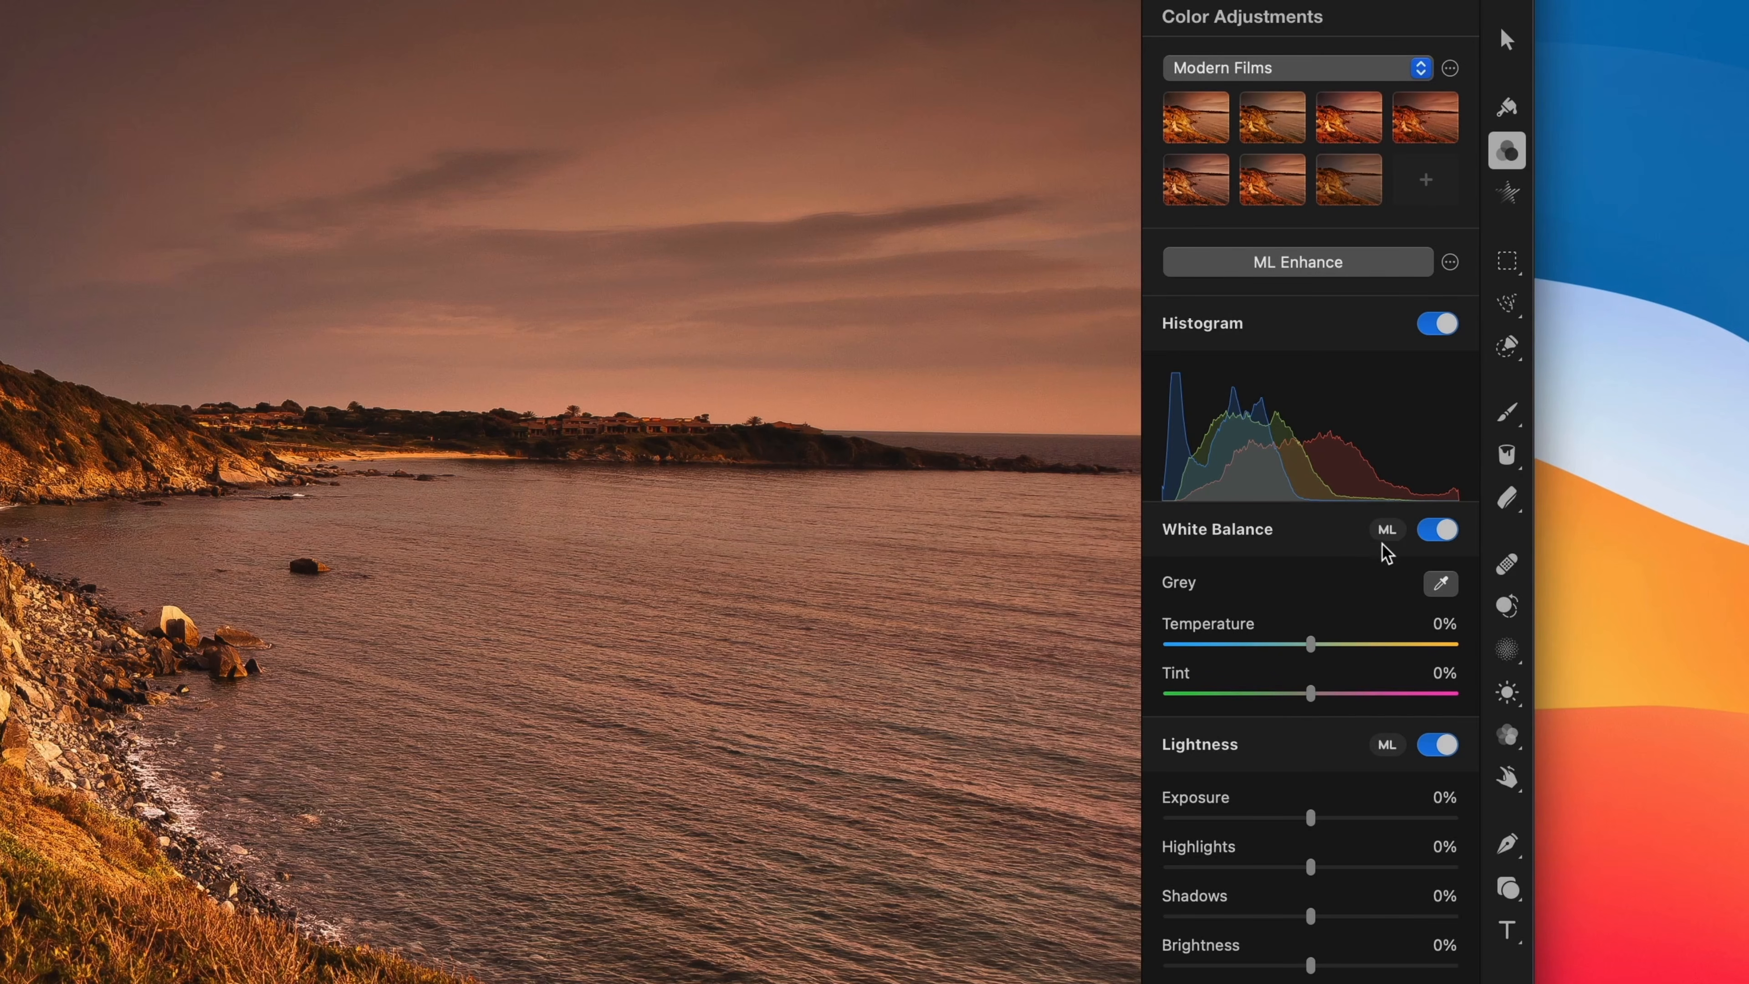
pyautogui.click(1386, 532)
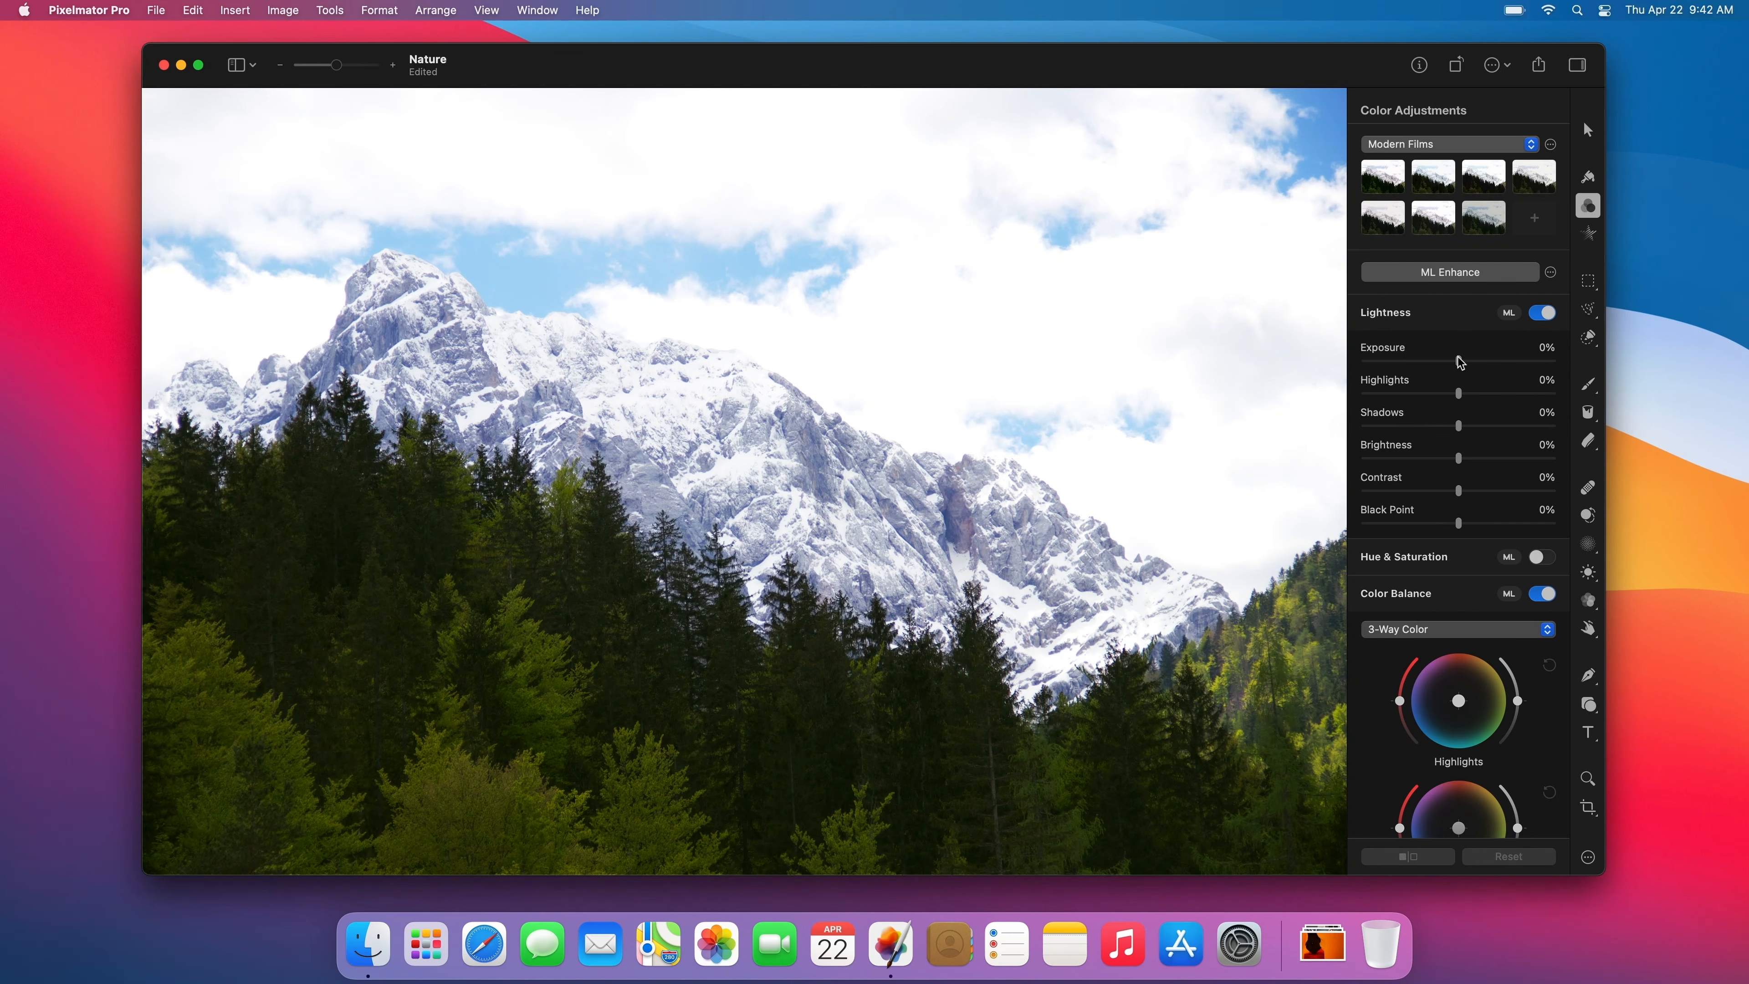
# Set the Nature photo's Exposure to -54%, Brightness to -6% and Black Point to 16%
pyautogui.moveTo(1461, 361)
pyautogui.mouseDown()
pyautogui.moveTo(1405, 361)
pyautogui.moveTo(1512, 365)
pyautogui.moveTo(1435, 366)
pyautogui.mouseUp()
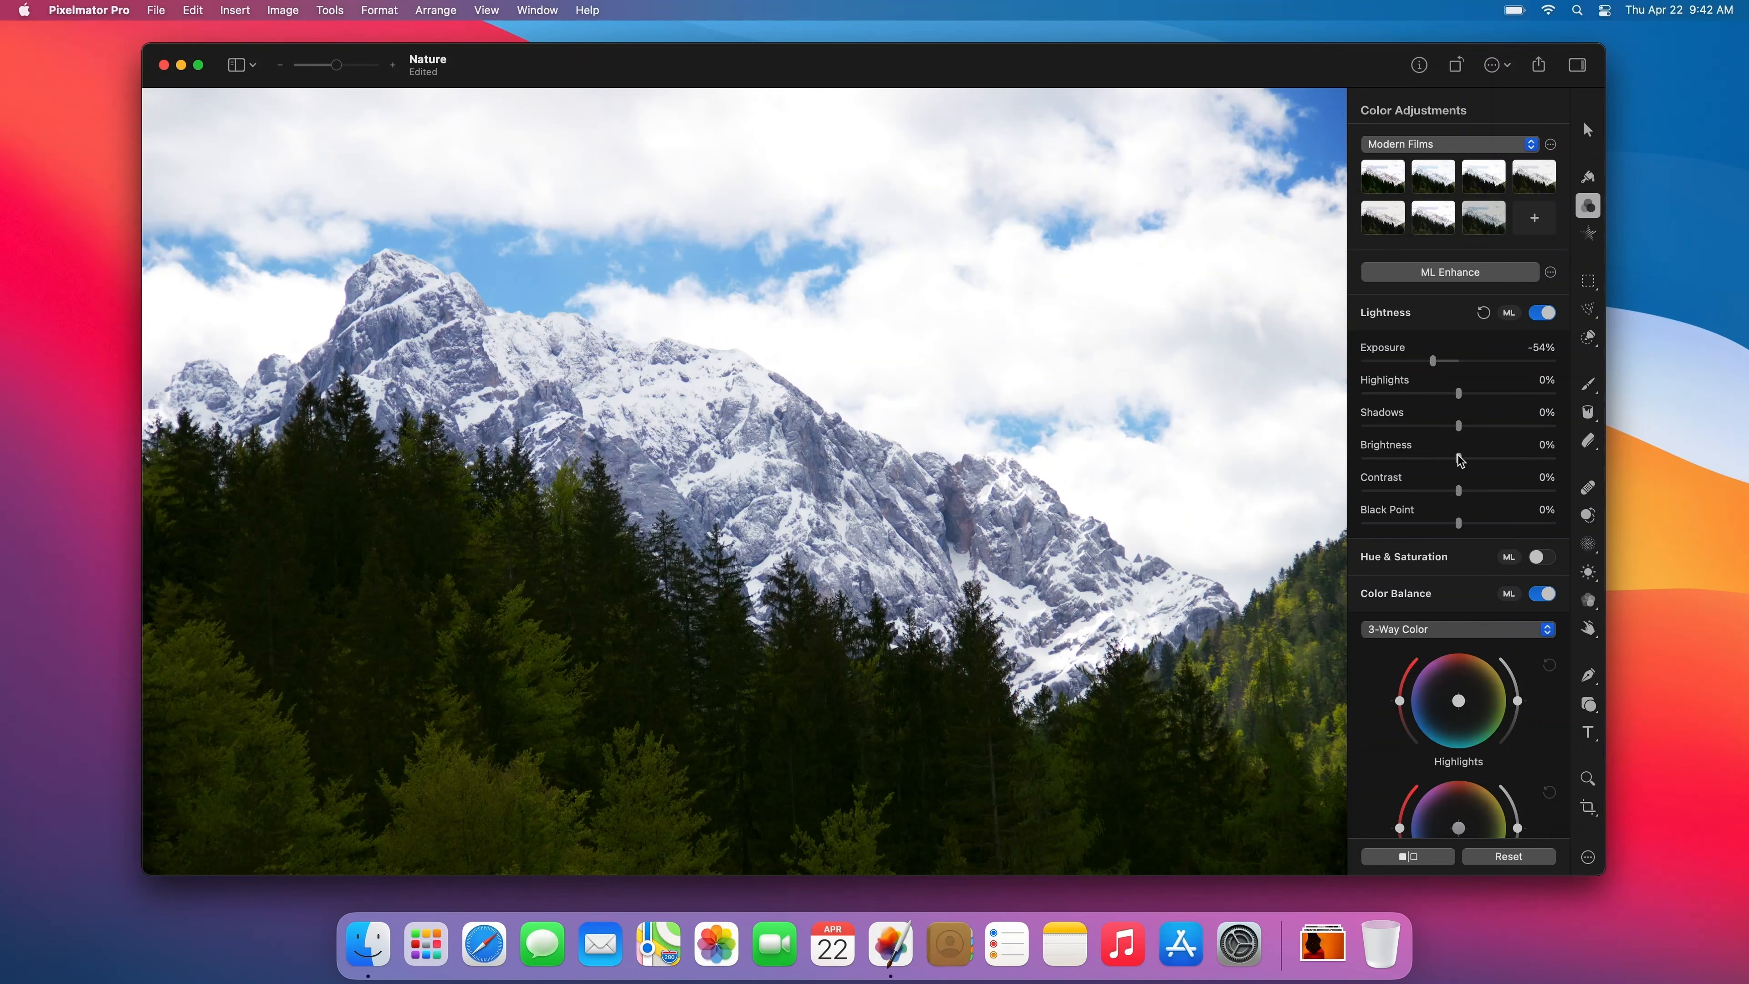
pyautogui.moveTo(1461, 459)
pyautogui.mouseDown()
pyautogui.moveTo(1386, 462)
pyautogui.moveTo(1517, 465)
pyautogui.moveTo(1454, 465)
pyautogui.mouseUp()
pyautogui.moveTo(1460, 528)
pyautogui.mouseDown()
pyautogui.moveTo(1512, 532)
pyautogui.moveTo(1423, 530)
pyautogui.moveTo(1474, 529)
pyautogui.mouseUp()
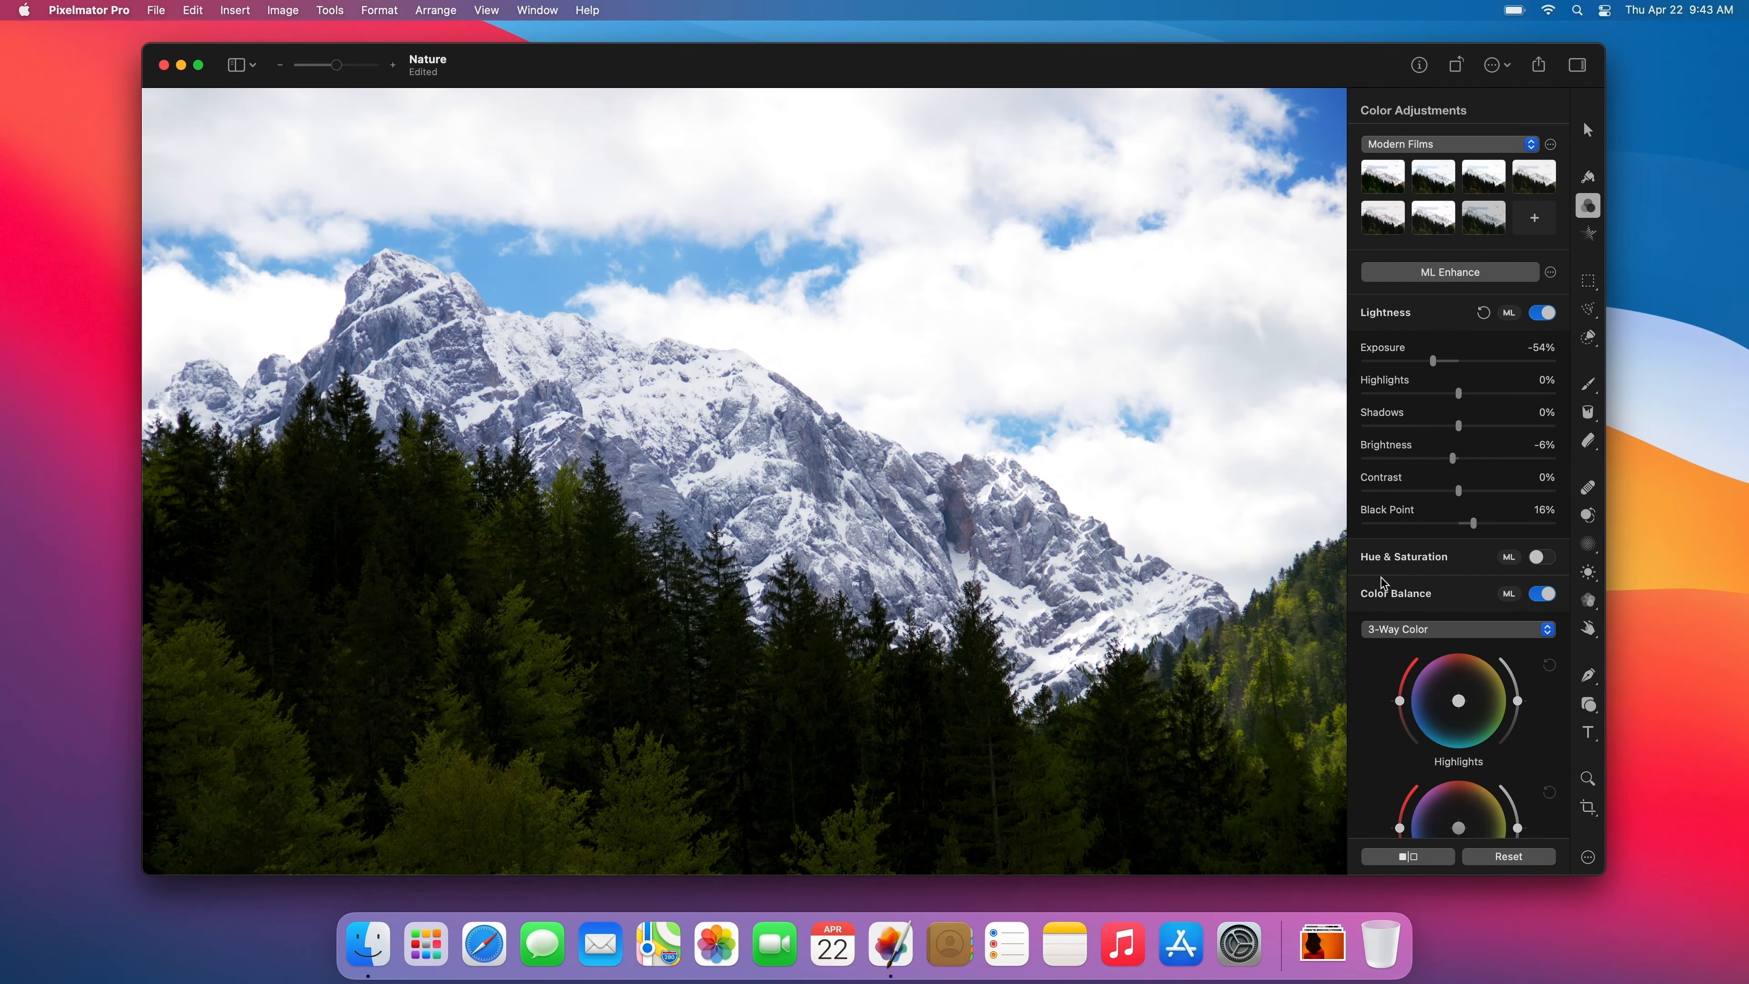
# Recover detail in the trees and clouds by setting Shadows to 40% and Highlights to -70%
pyautogui.scroll(5, 885, 675)
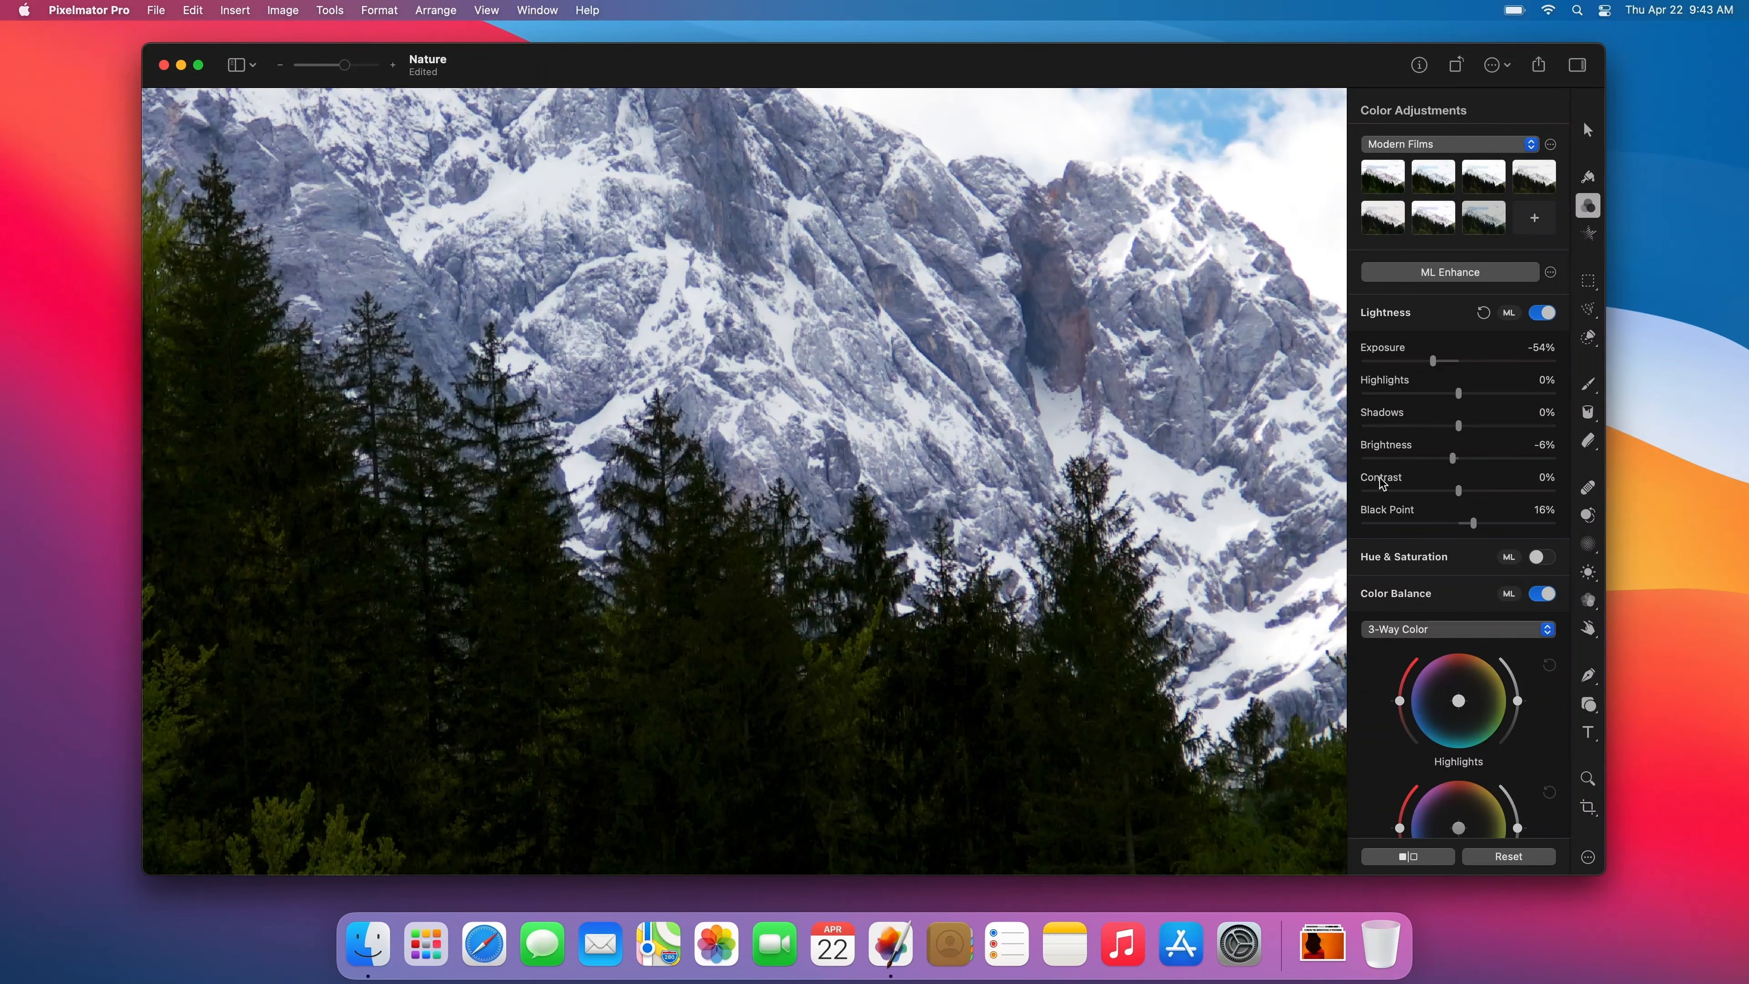
pyautogui.moveTo(1459, 426); pyautogui.dragTo(1517, 428)
pyautogui.moveTo(1110, 207); pyautogui.dragTo(1105, 783)
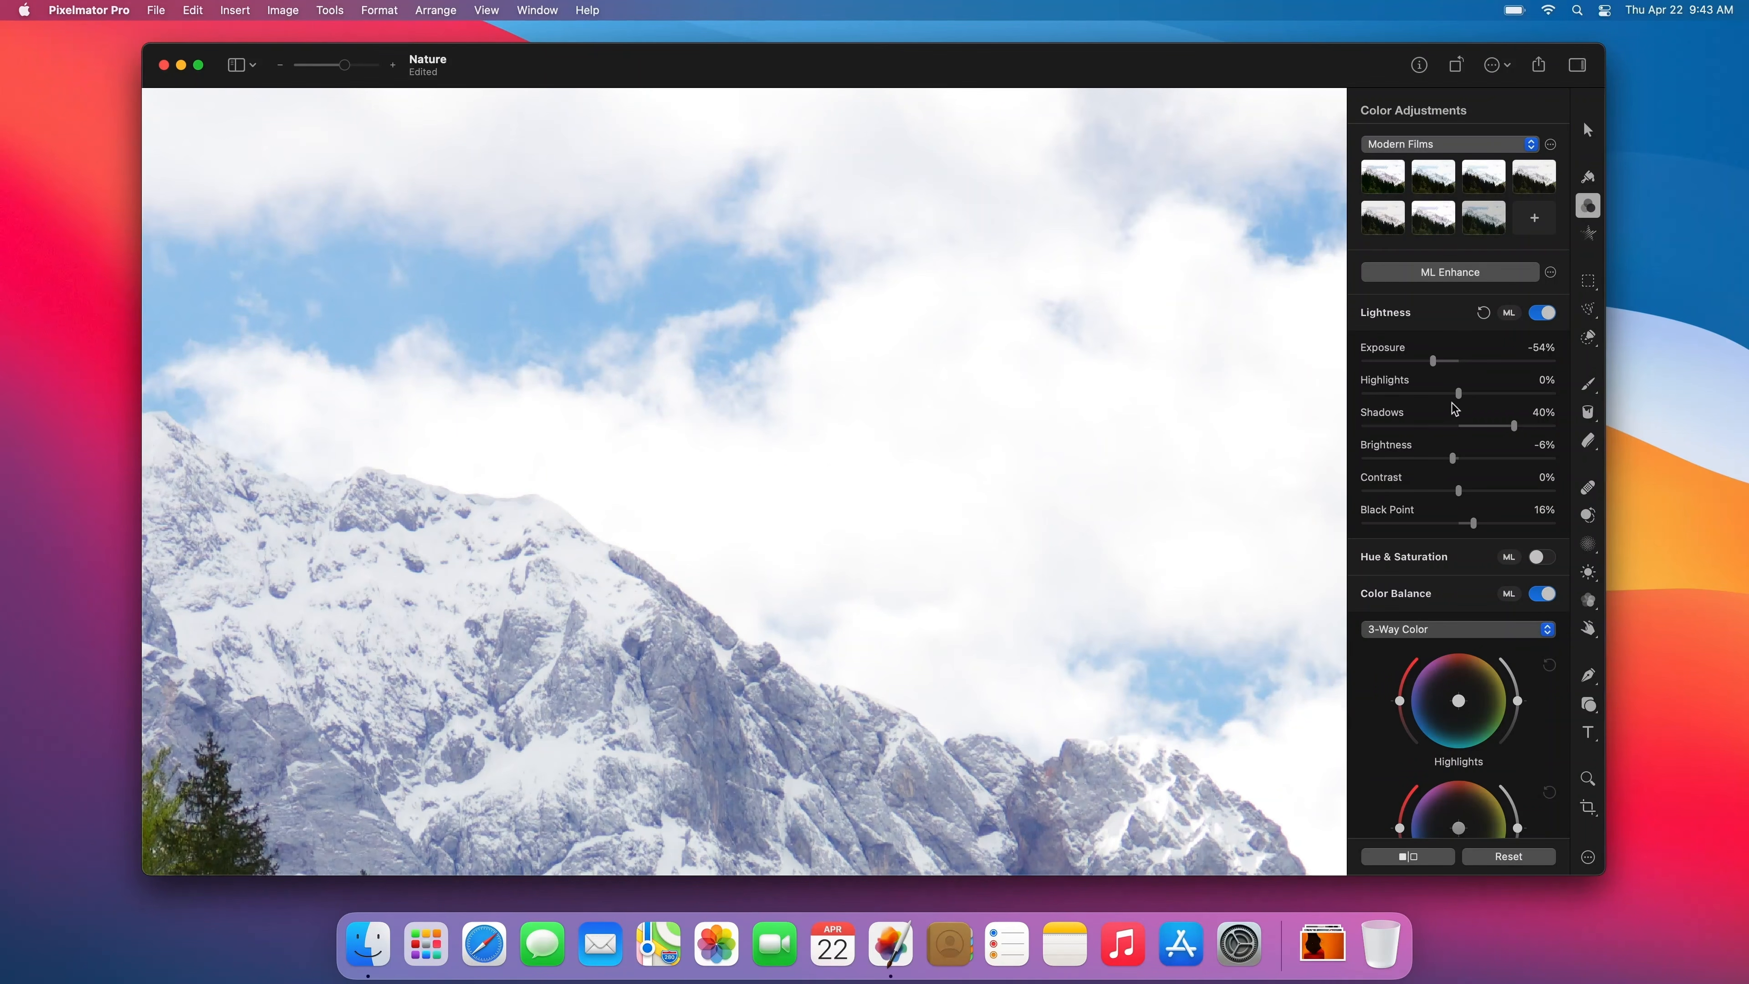
pyautogui.moveTo(1459, 392); pyautogui.dragTo(1381, 396)
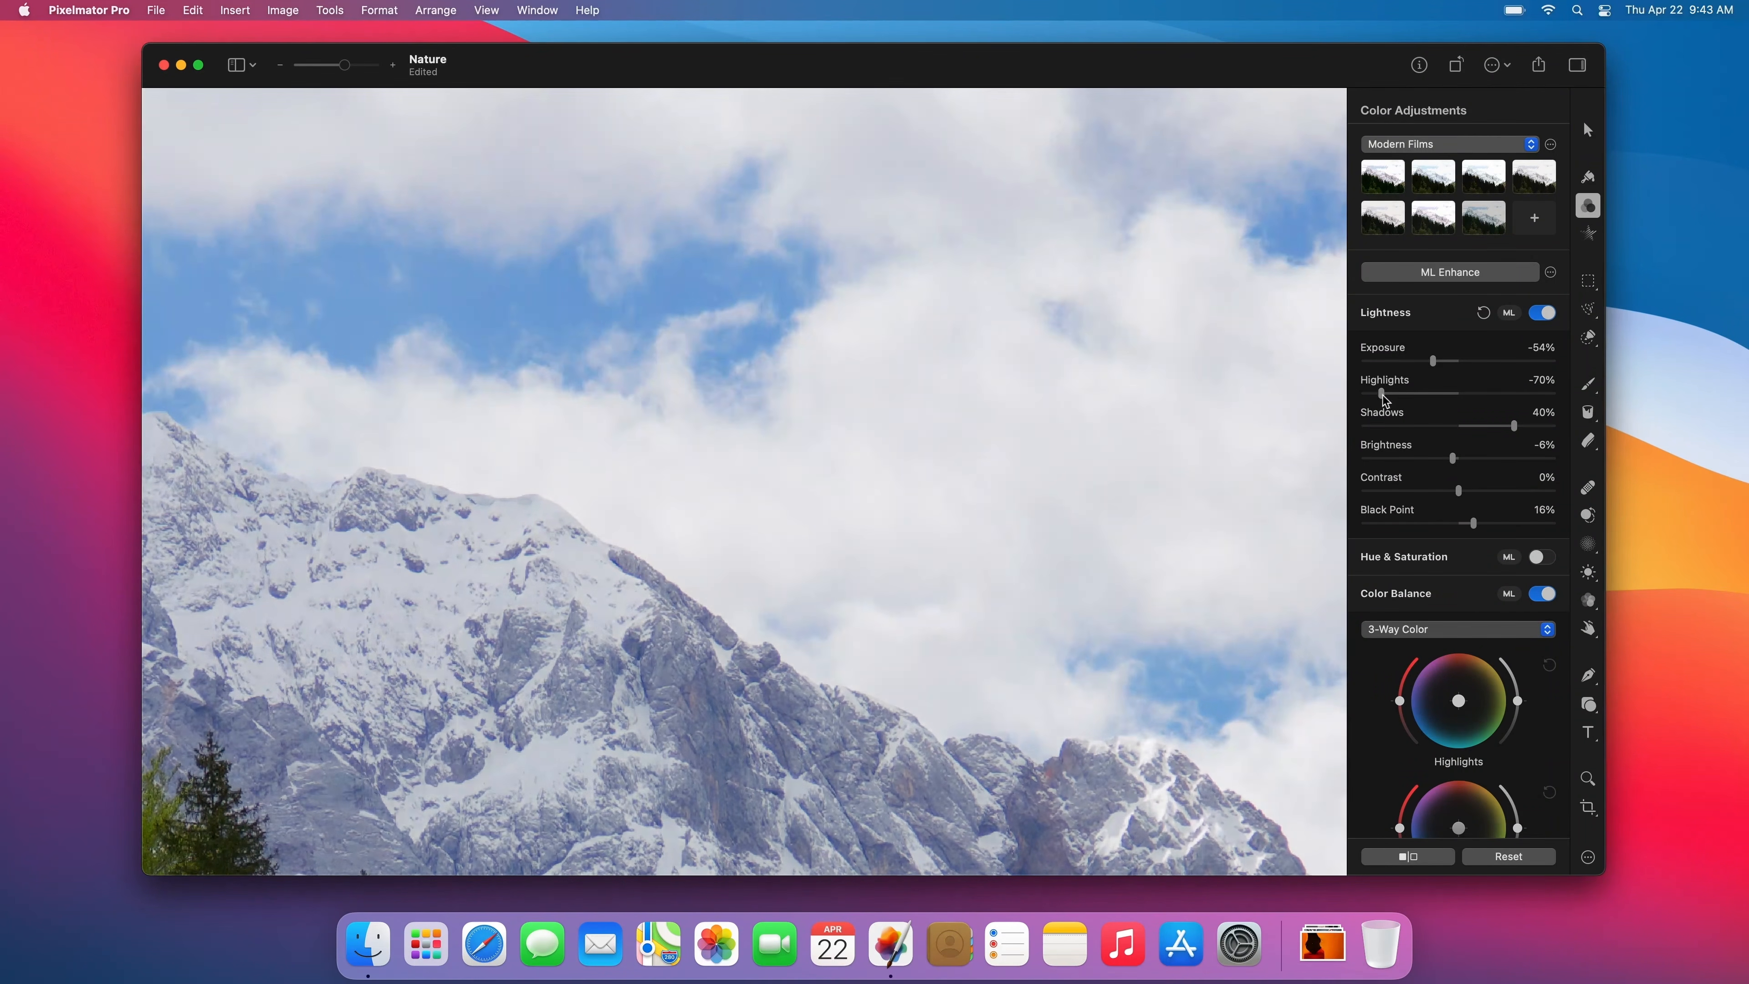
# Increase the Nature photo's Contrast slightly and compare the edit with the original image
pyautogui.press('super+minus')
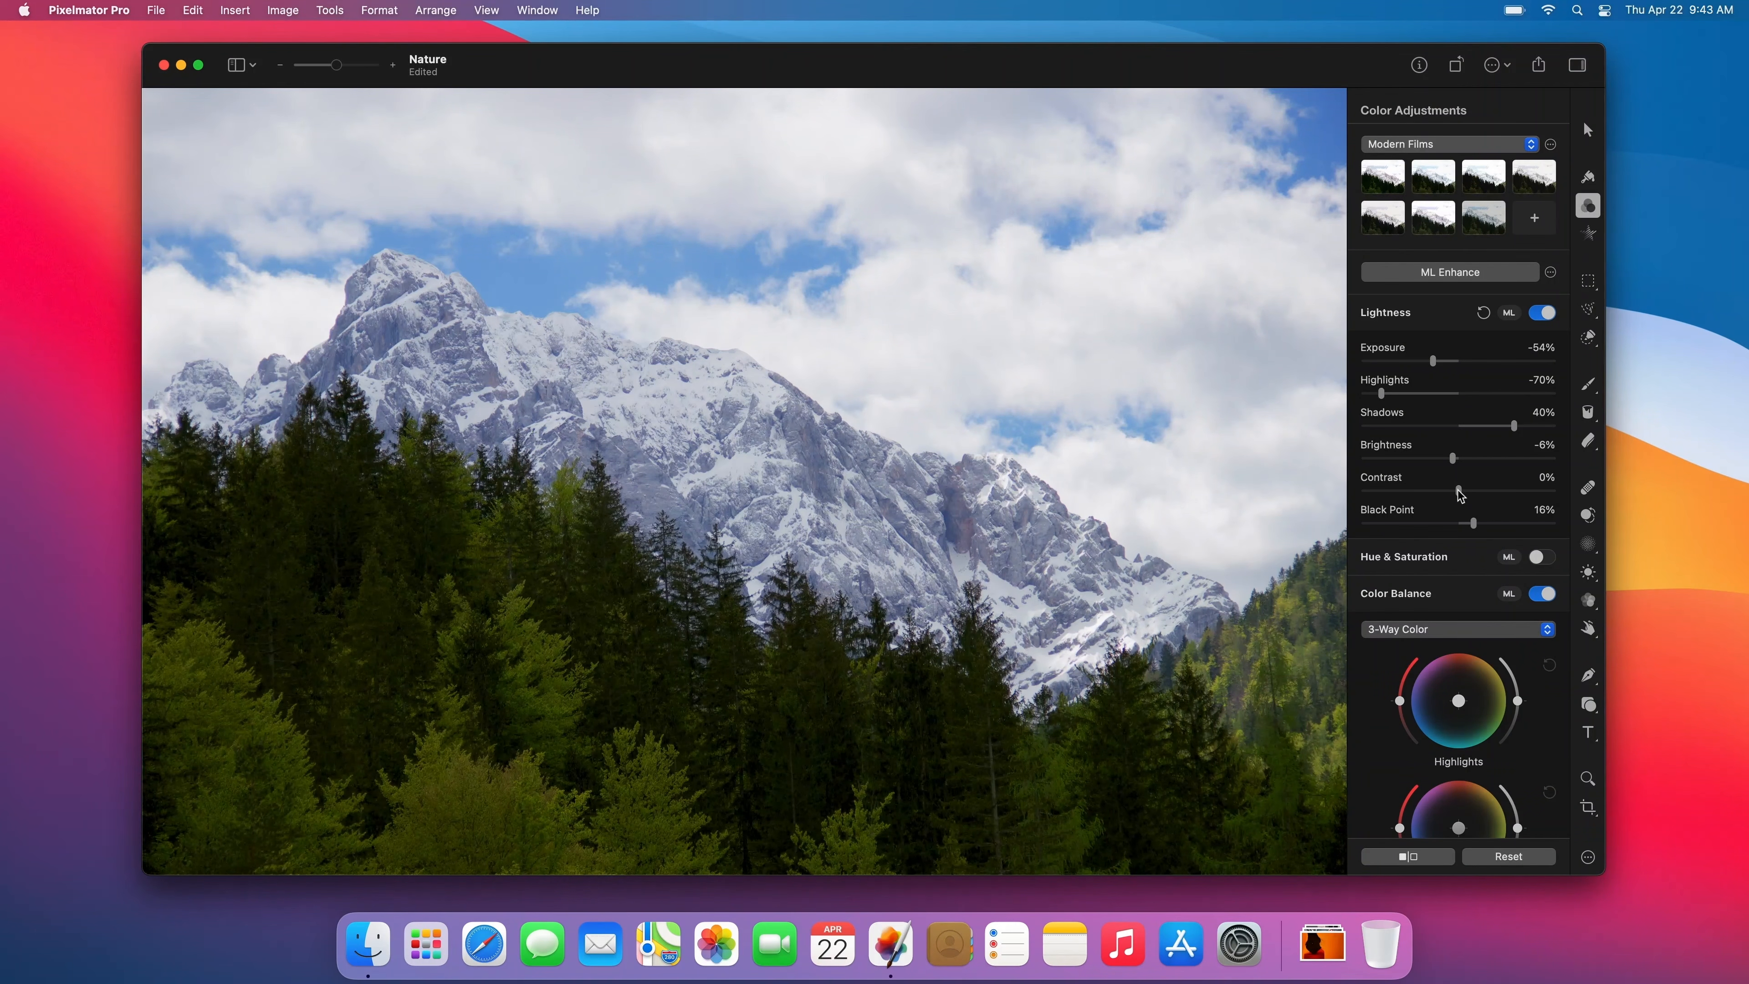
pyautogui.moveTo(1460, 494); pyautogui.dragTo(1476, 495)
pyautogui.click(1385, 858)
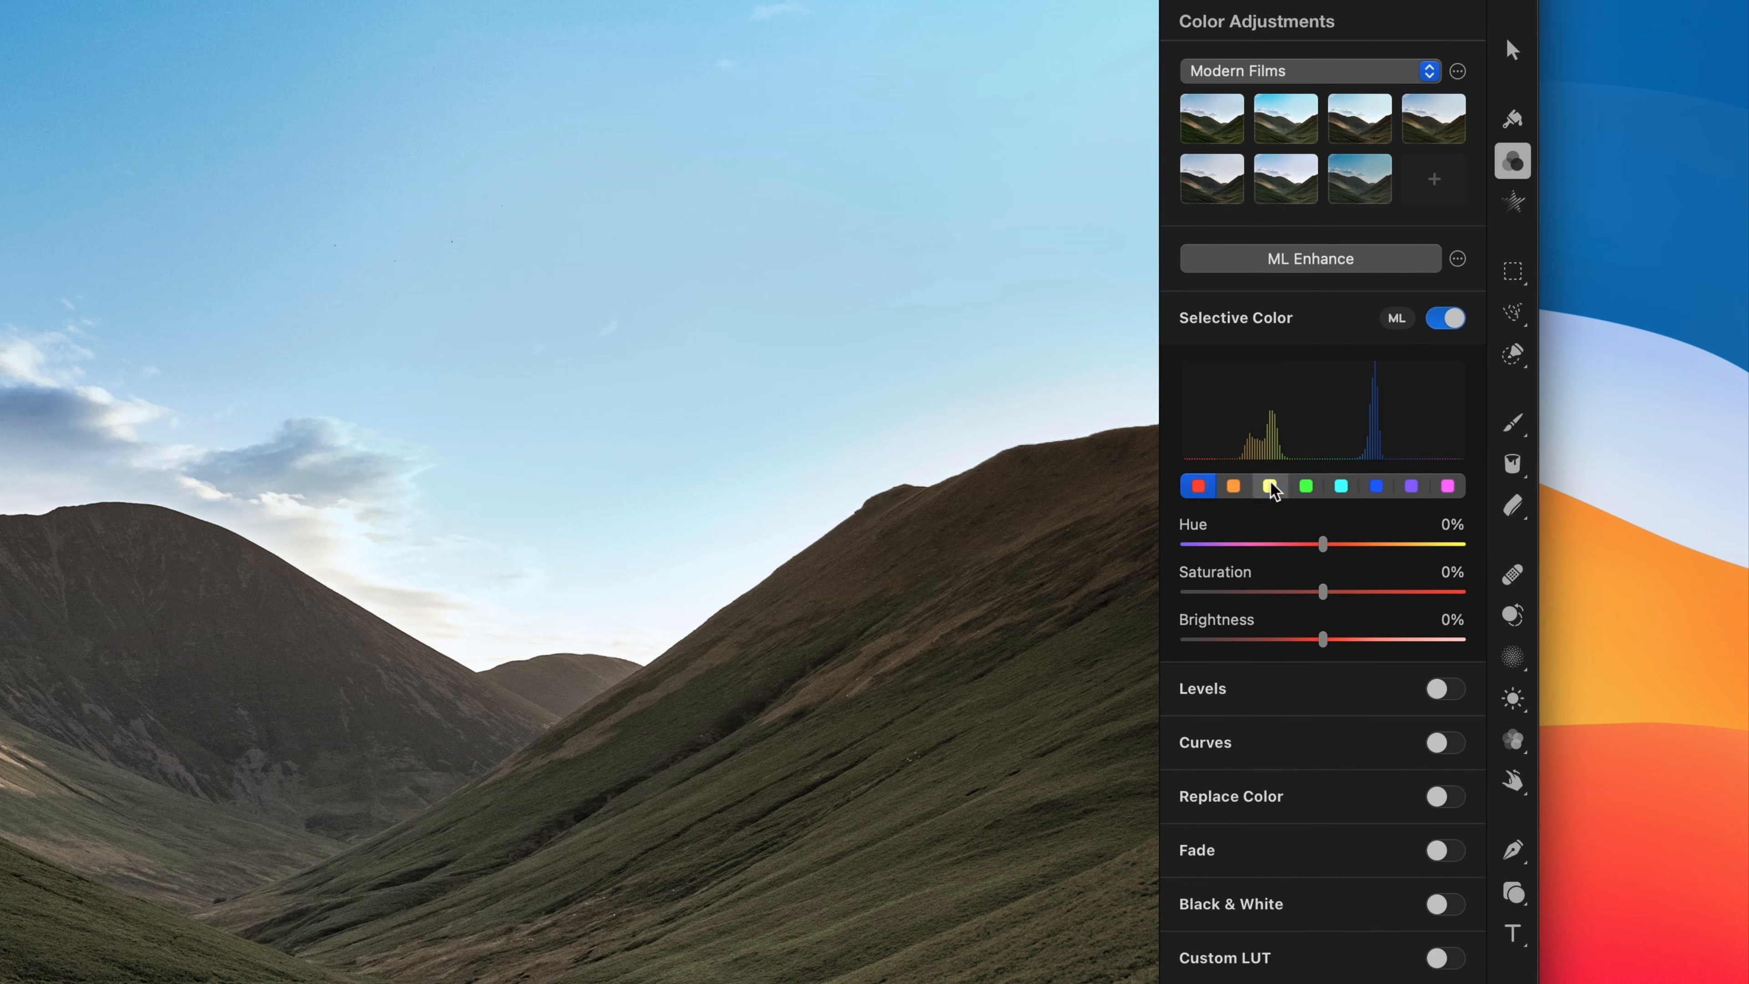
# Adjust the Mountains photo's yellows with Selective Color to Hue 33%, Saturation 67% and Brightness 32%, and compare with the original
pyautogui.click(1271, 486)
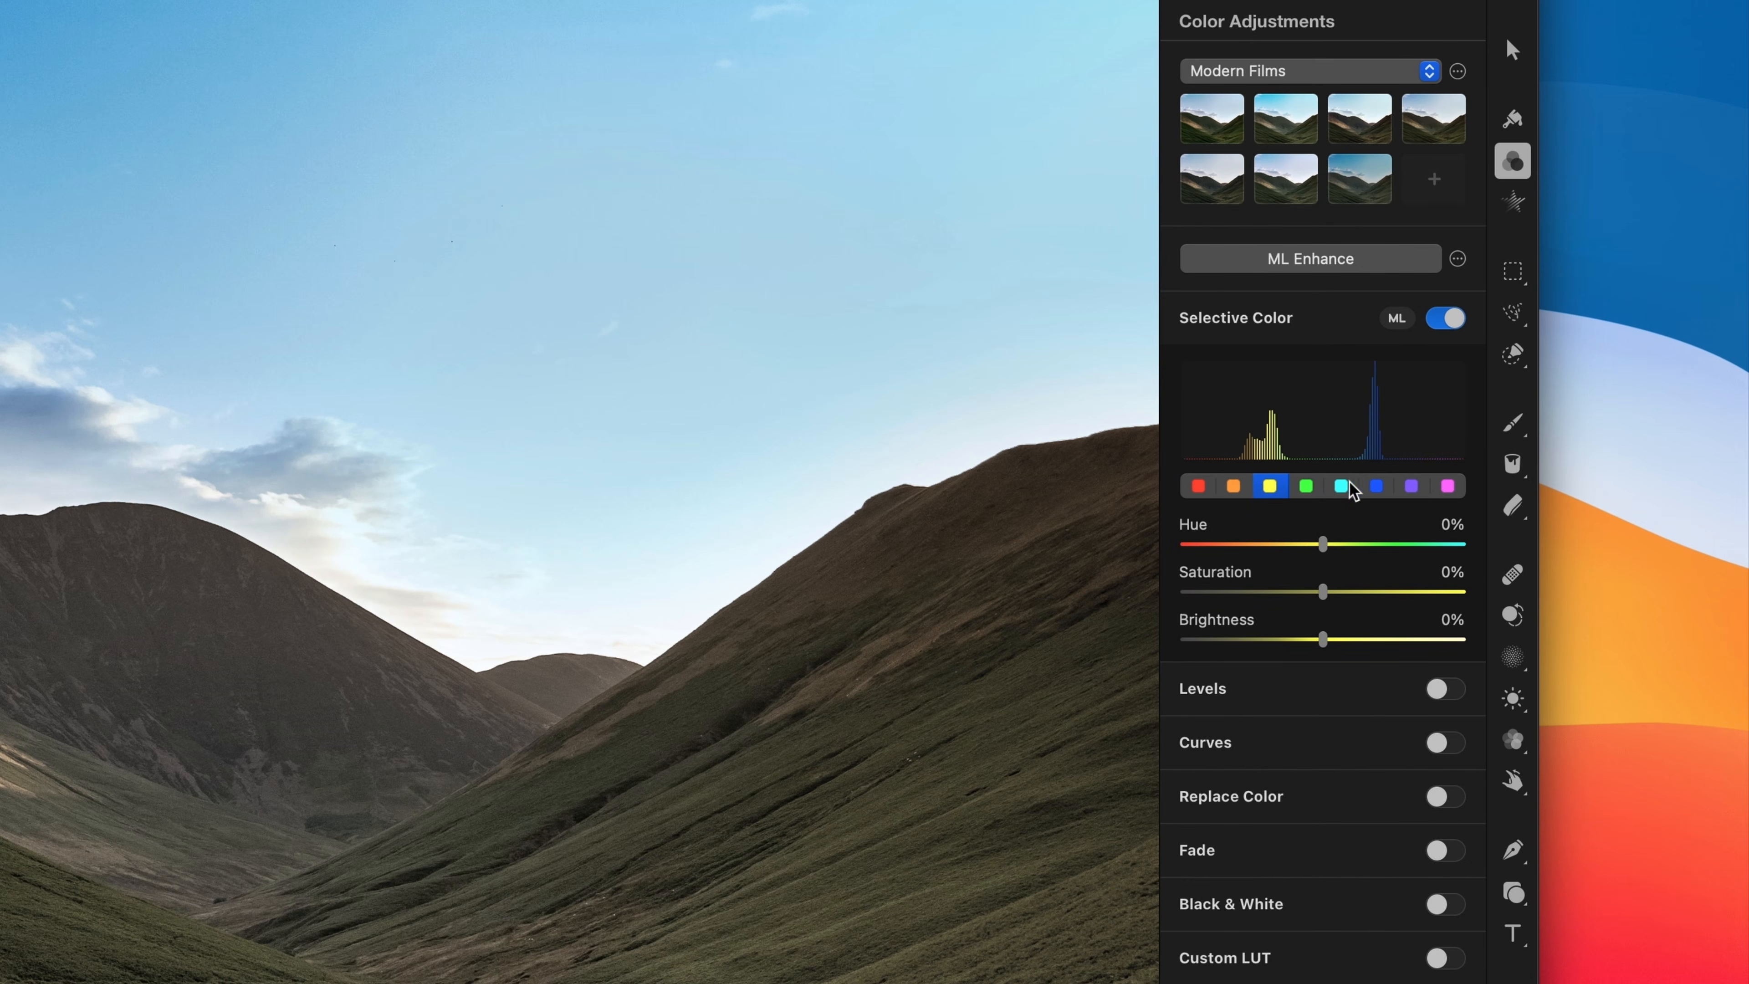
pyautogui.click(1382, 488)
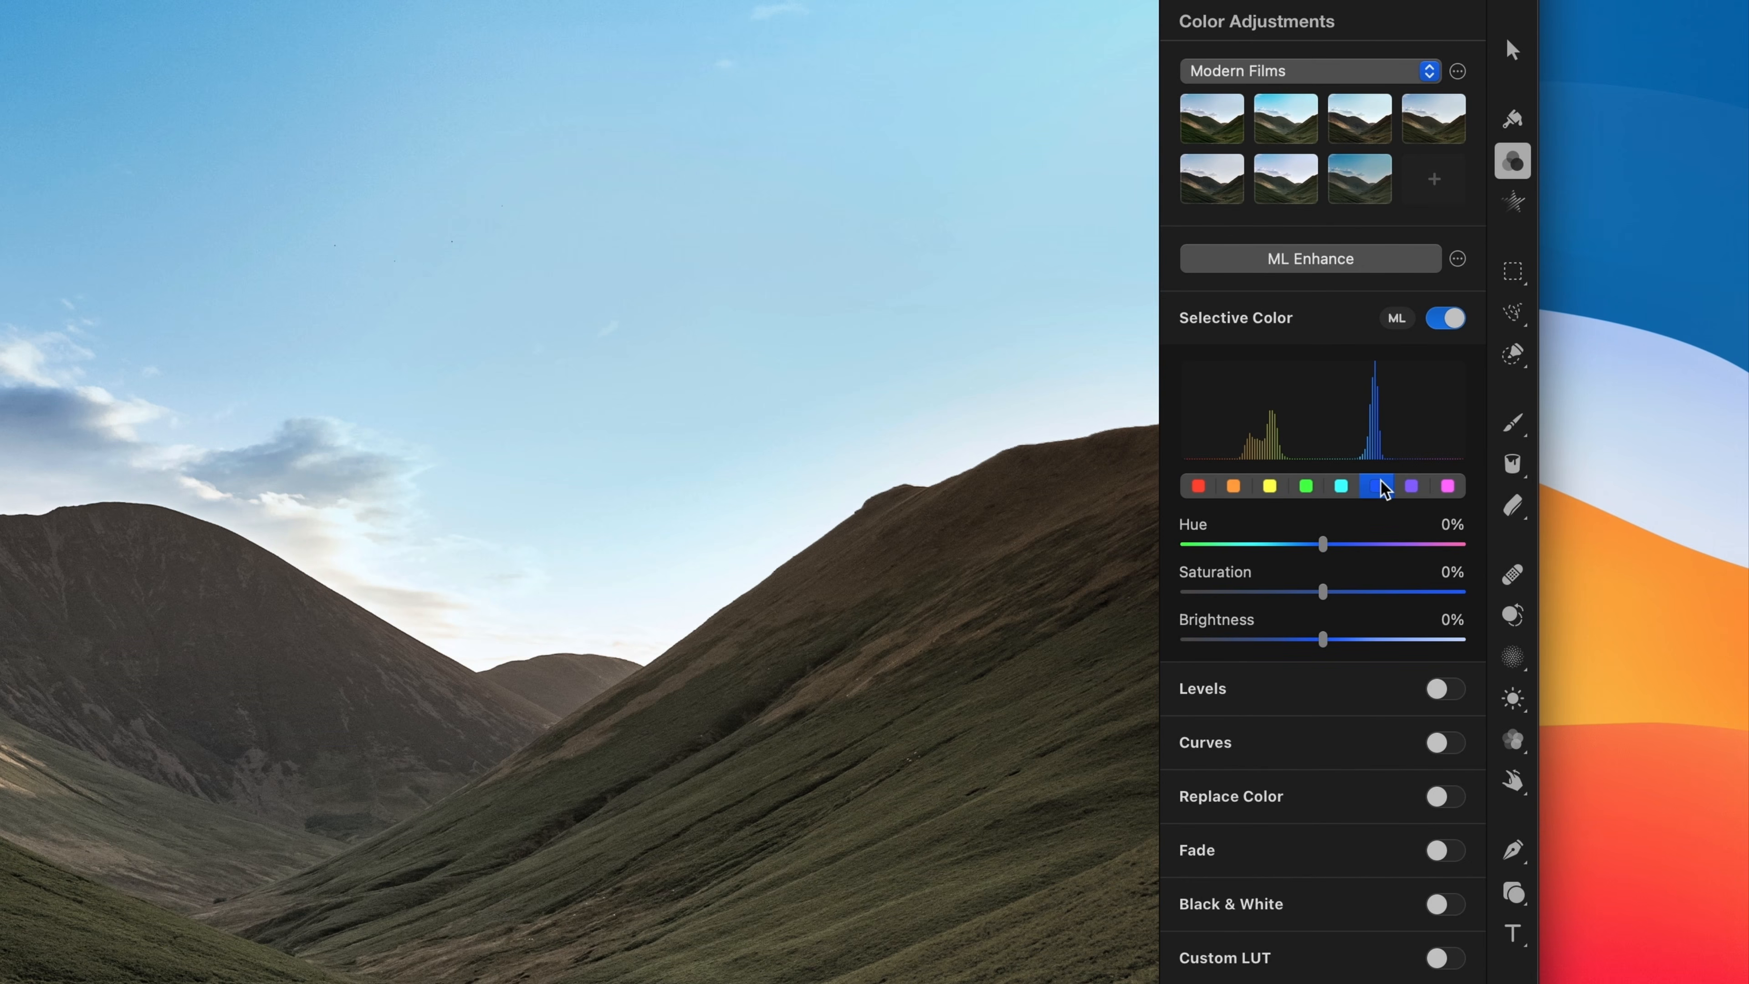
pyautogui.click(1270, 486)
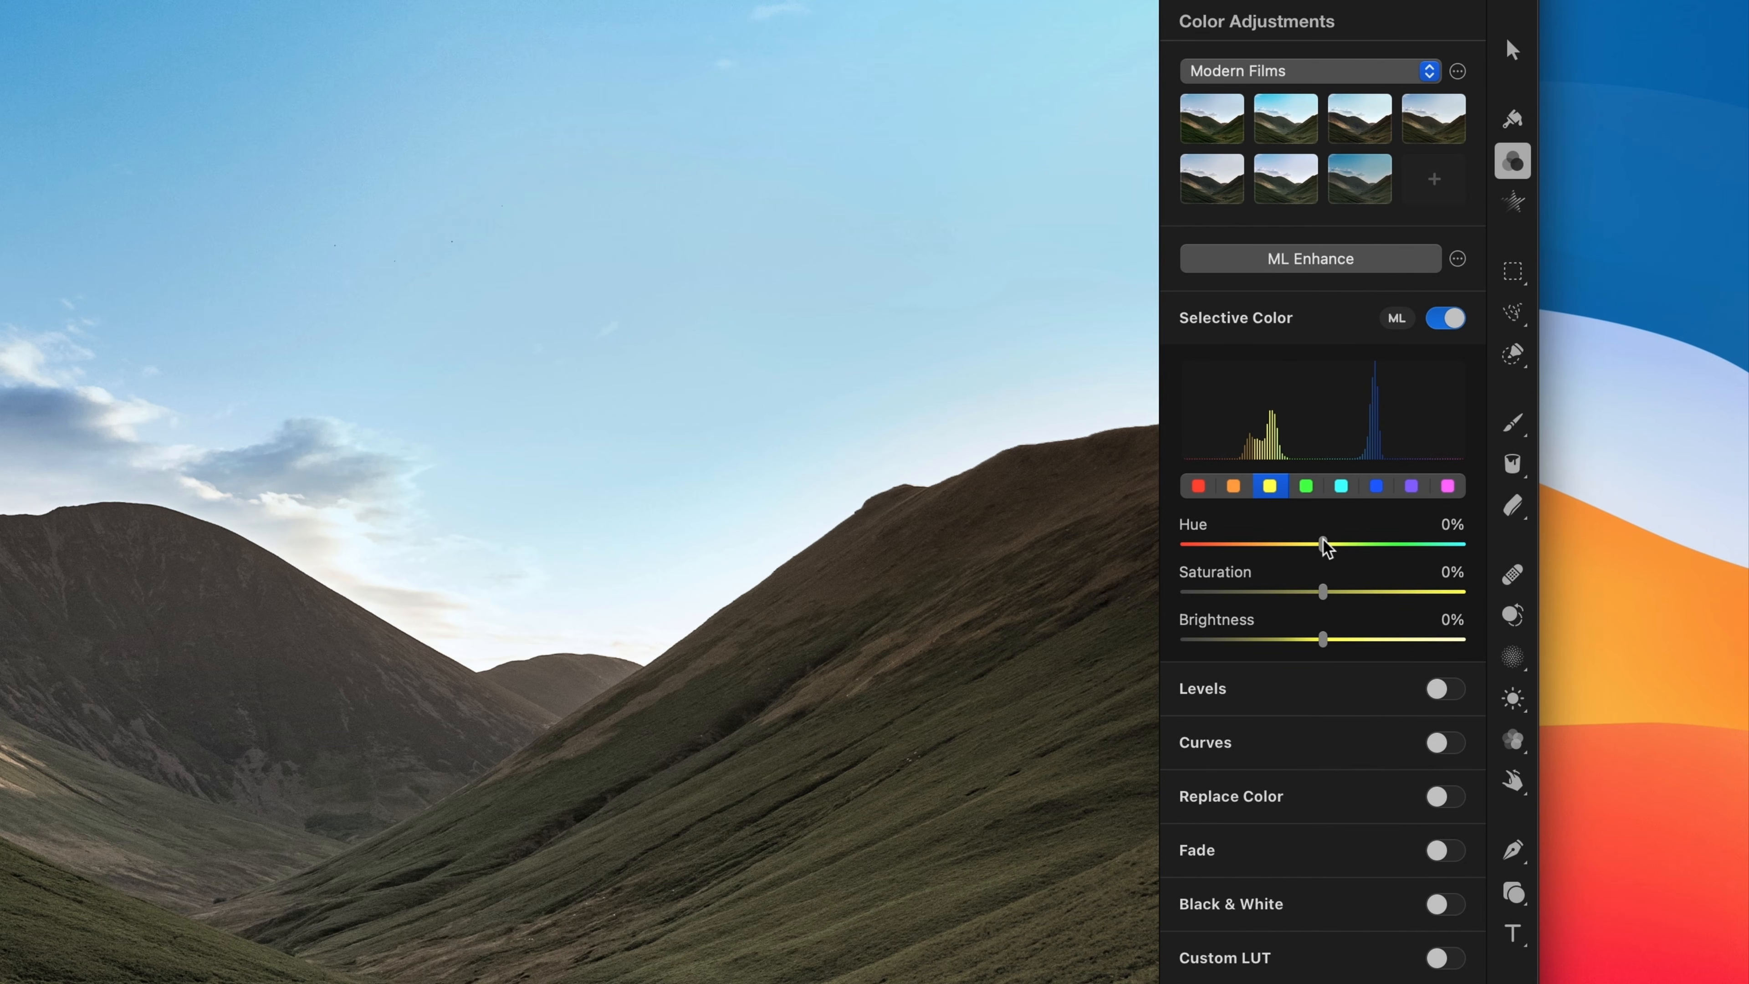
pyautogui.moveTo(1322, 543); pyautogui.dragTo(1392, 549)
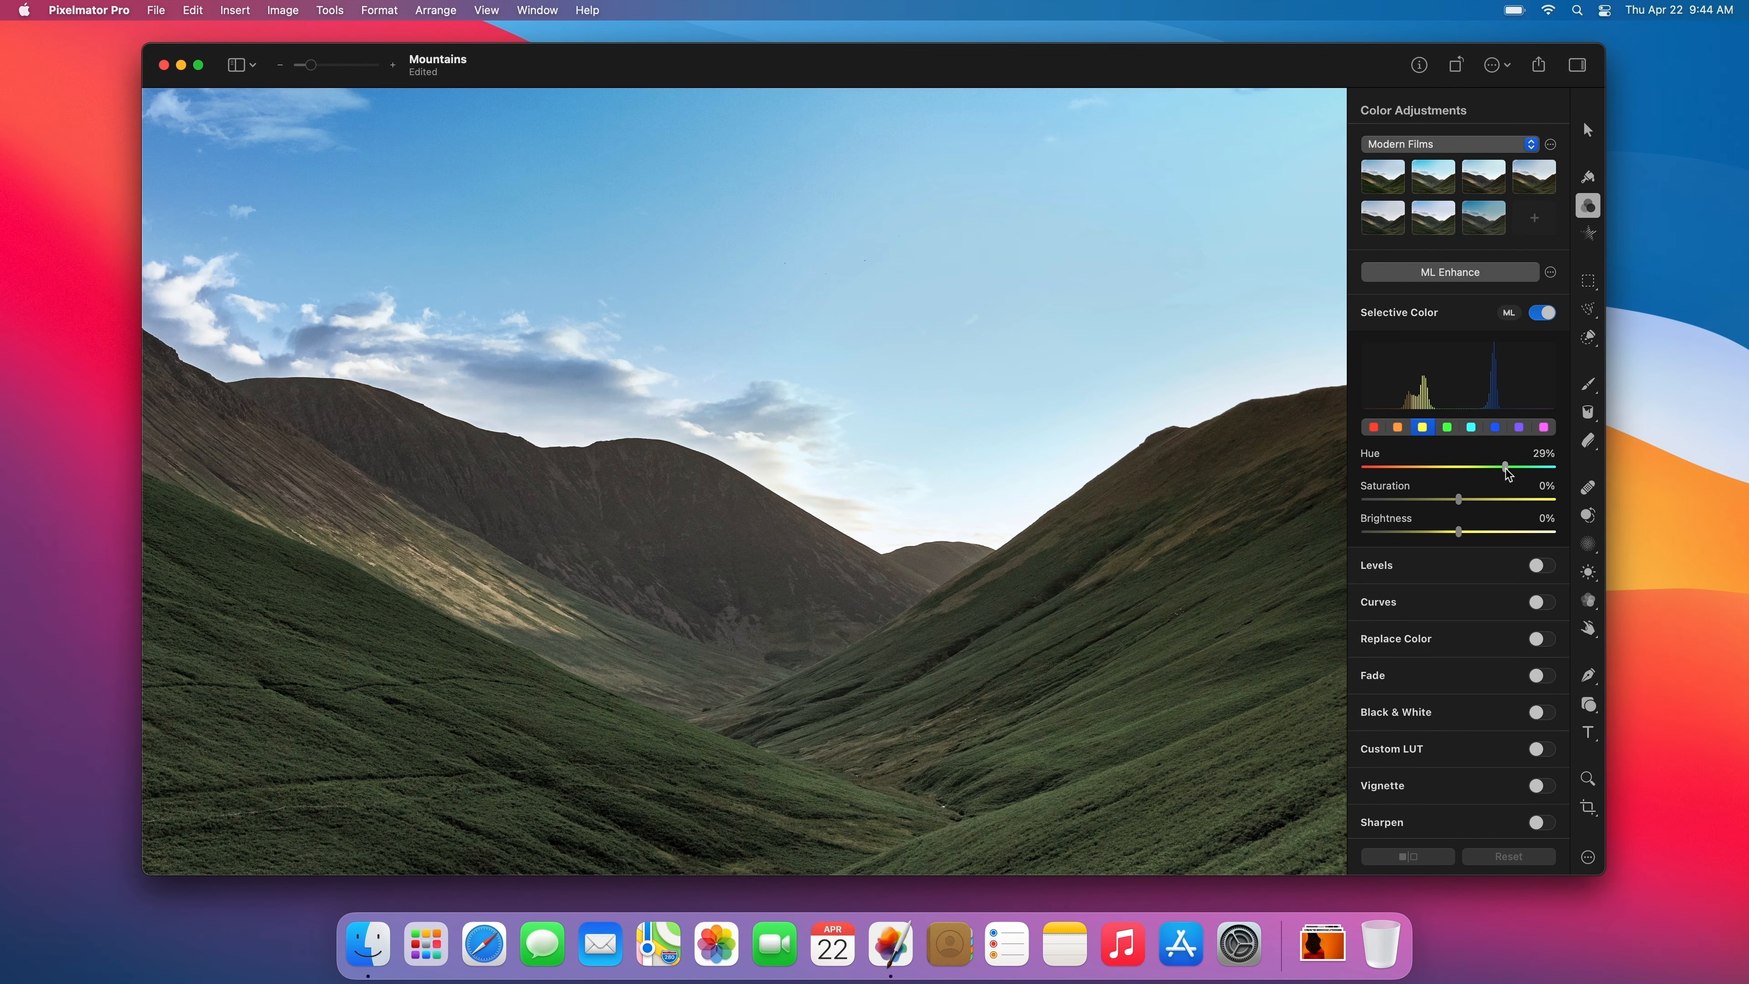
pyautogui.moveTo(1507, 472); pyautogui.dragTo(1492, 531)
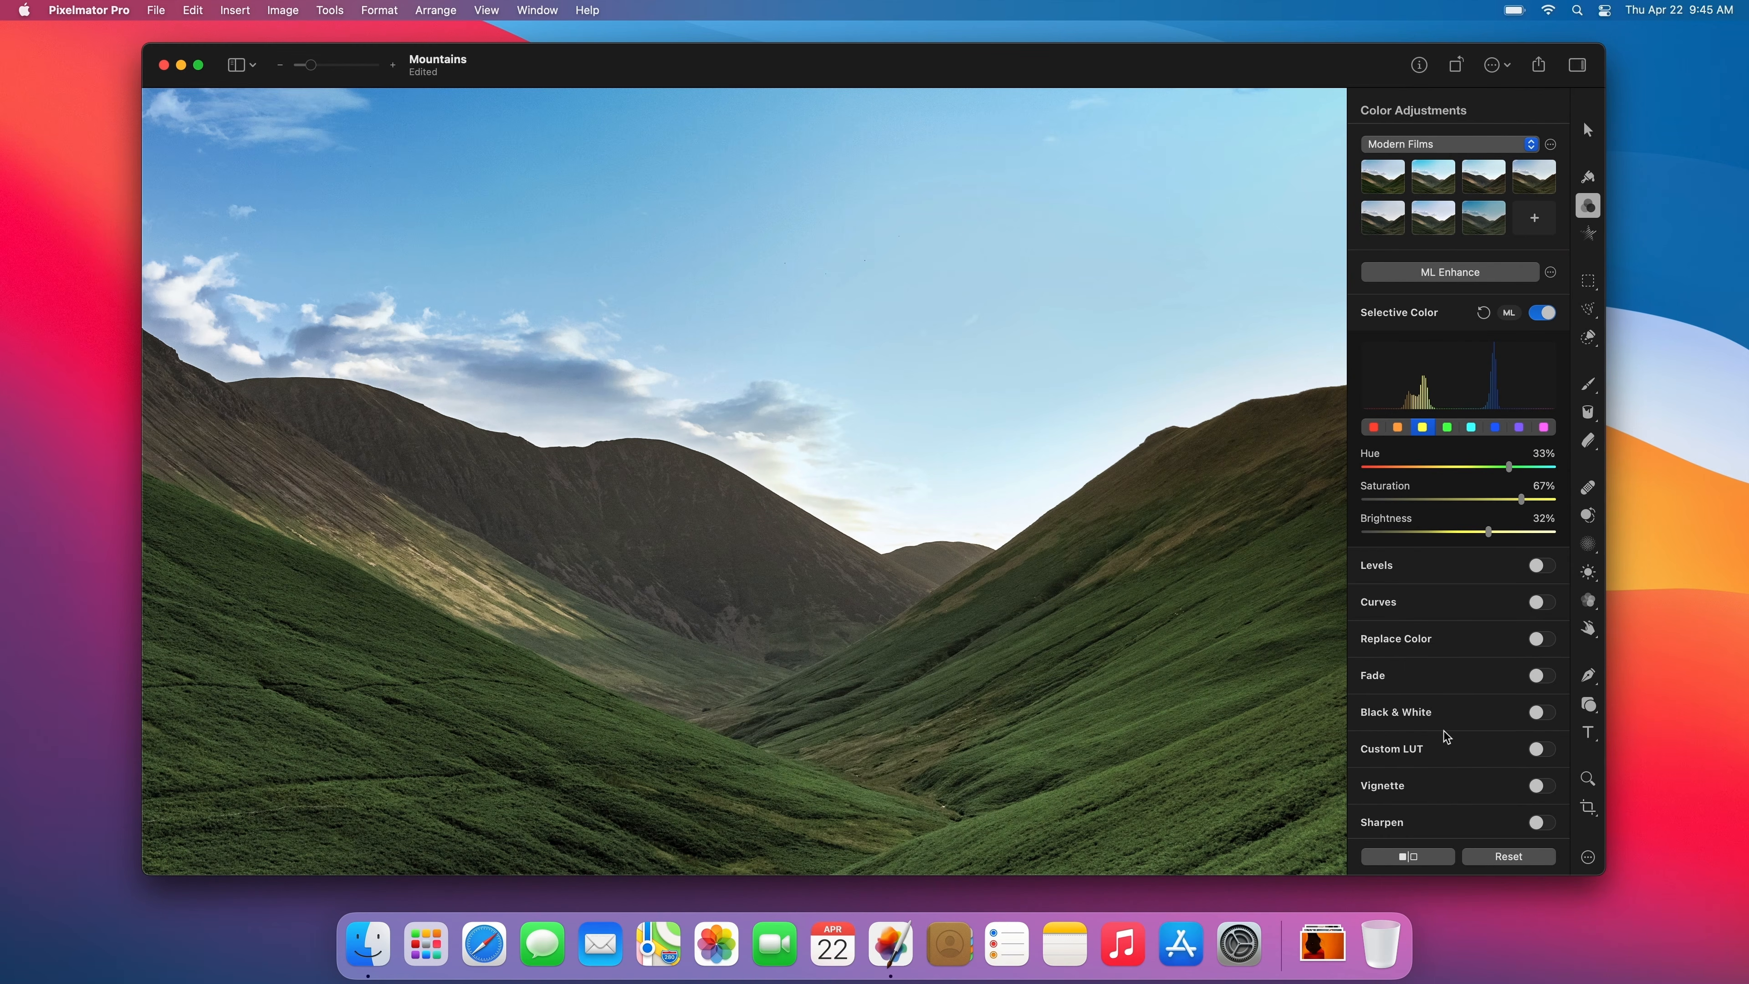
pyautogui.click(1407, 856)
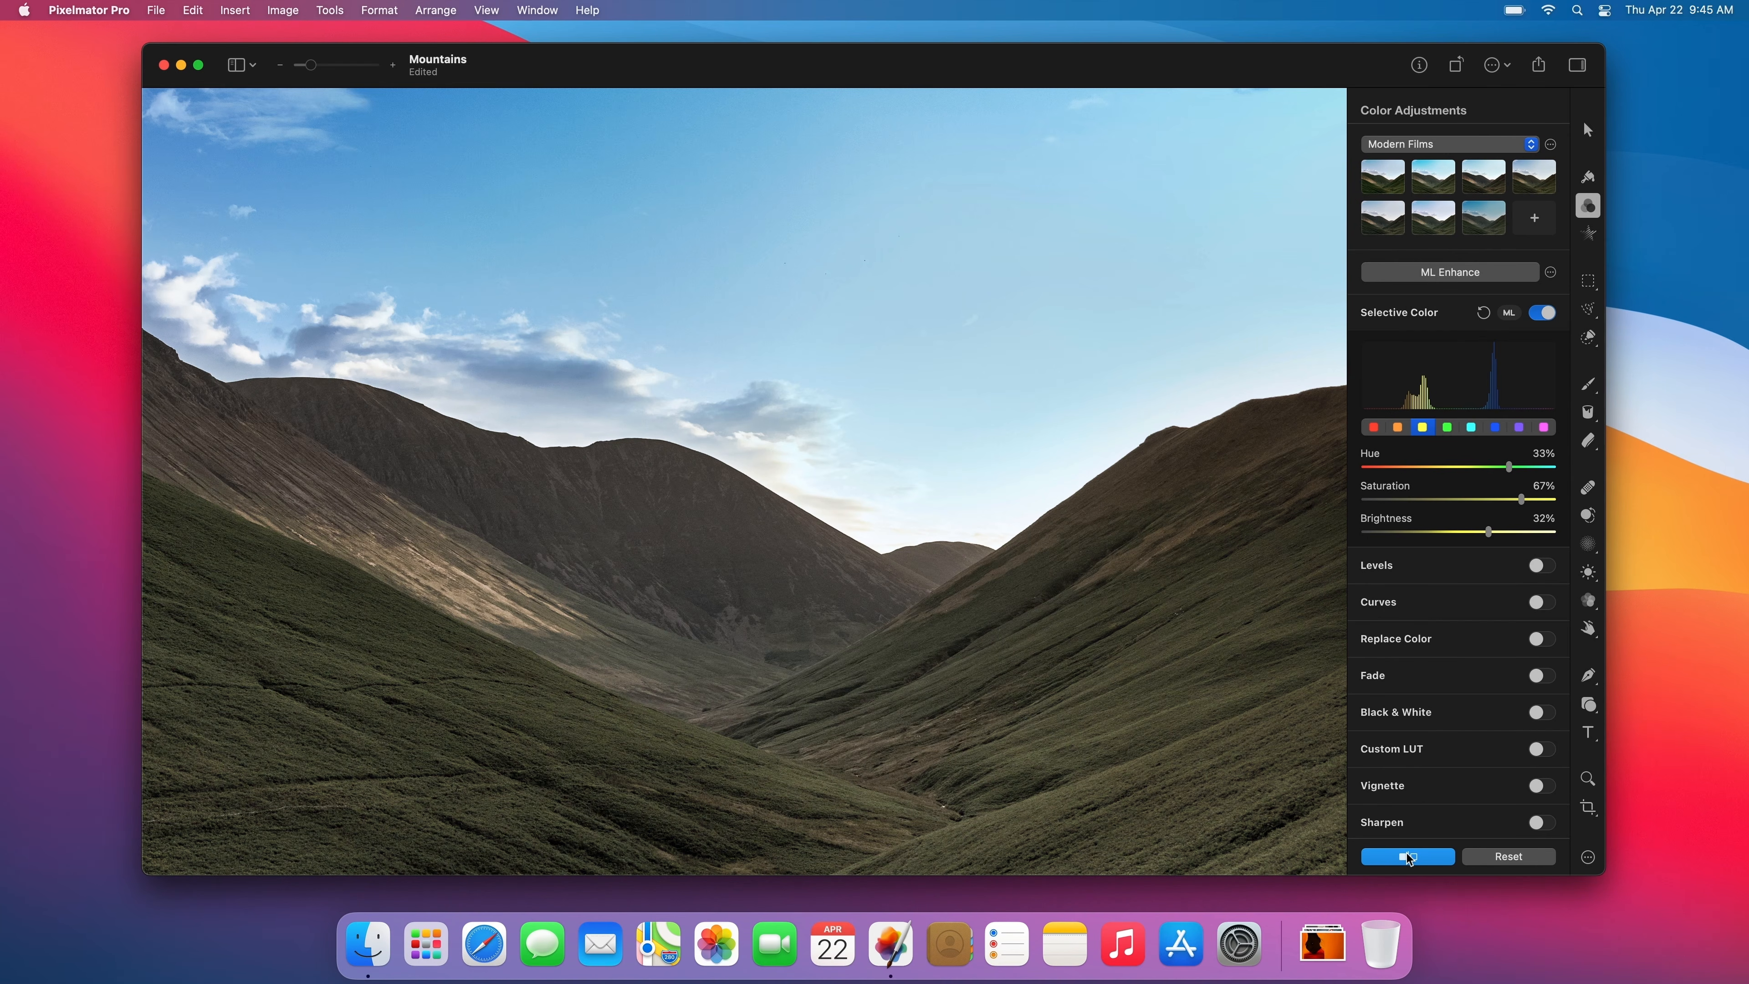
pyautogui.click(1408, 857)
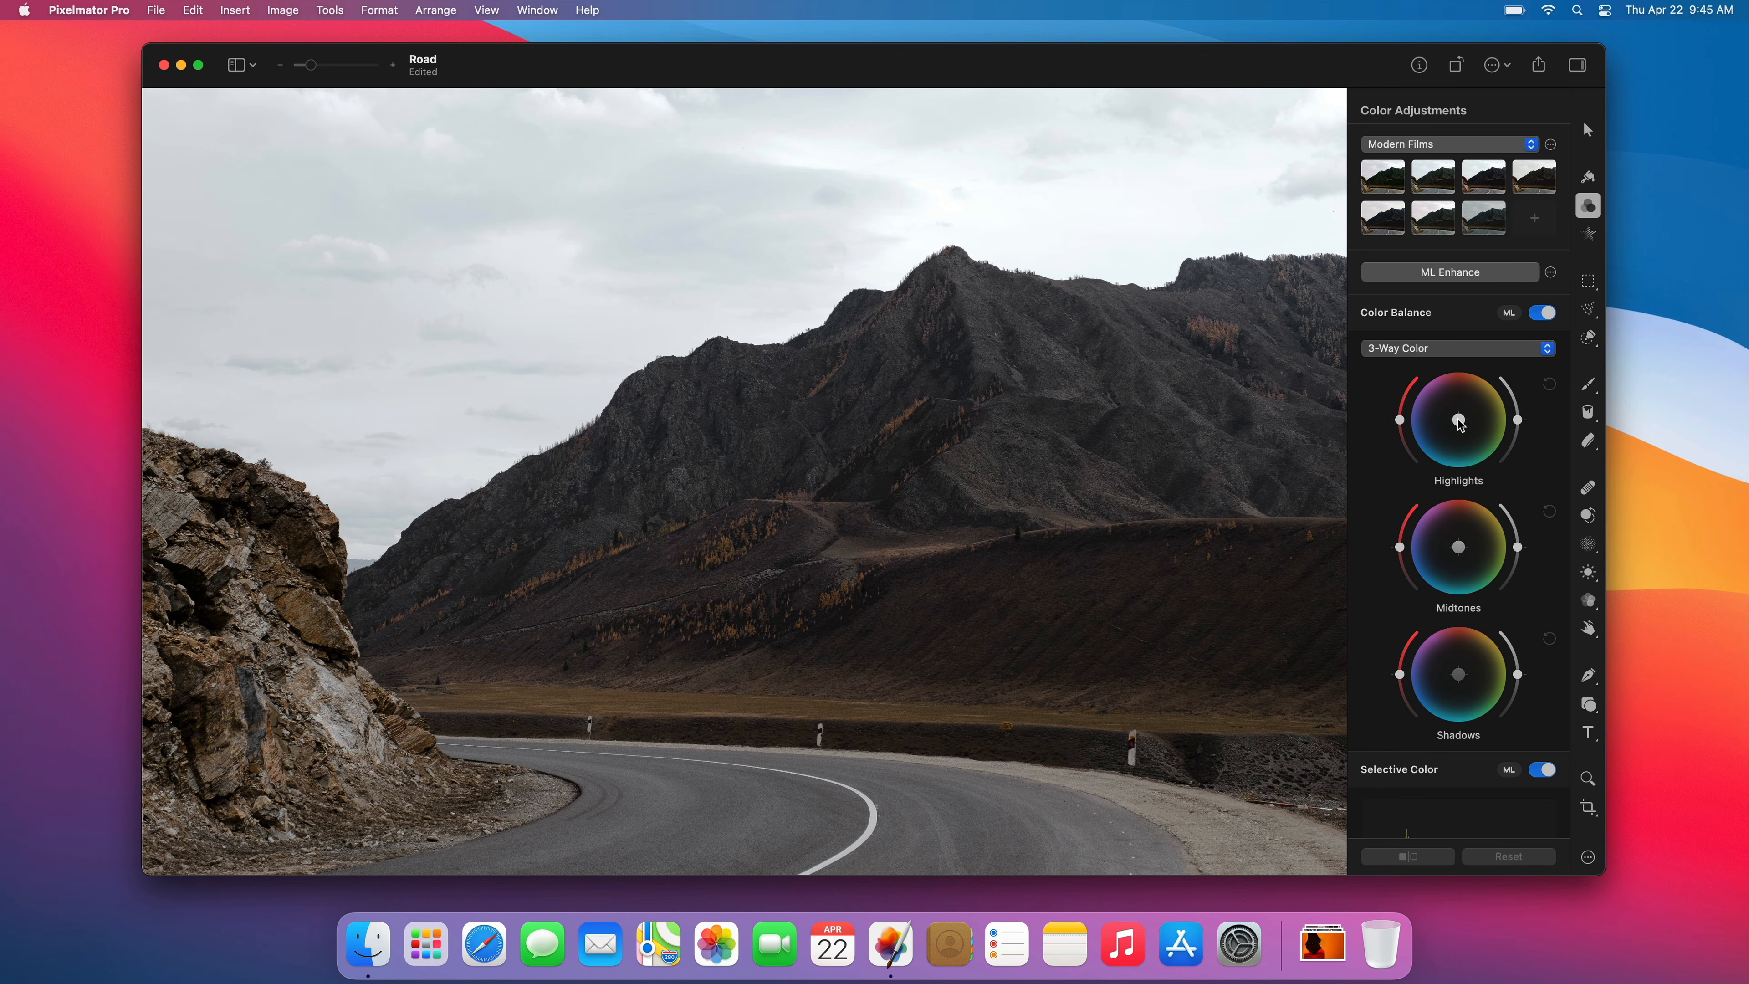
# Tint the Road photo's highlights cyan-blue and its shadows orange, slightly raising the shadows' saturation and brightness
pyautogui.moveTo(1460, 421); pyautogui.dragTo(1407, 507)
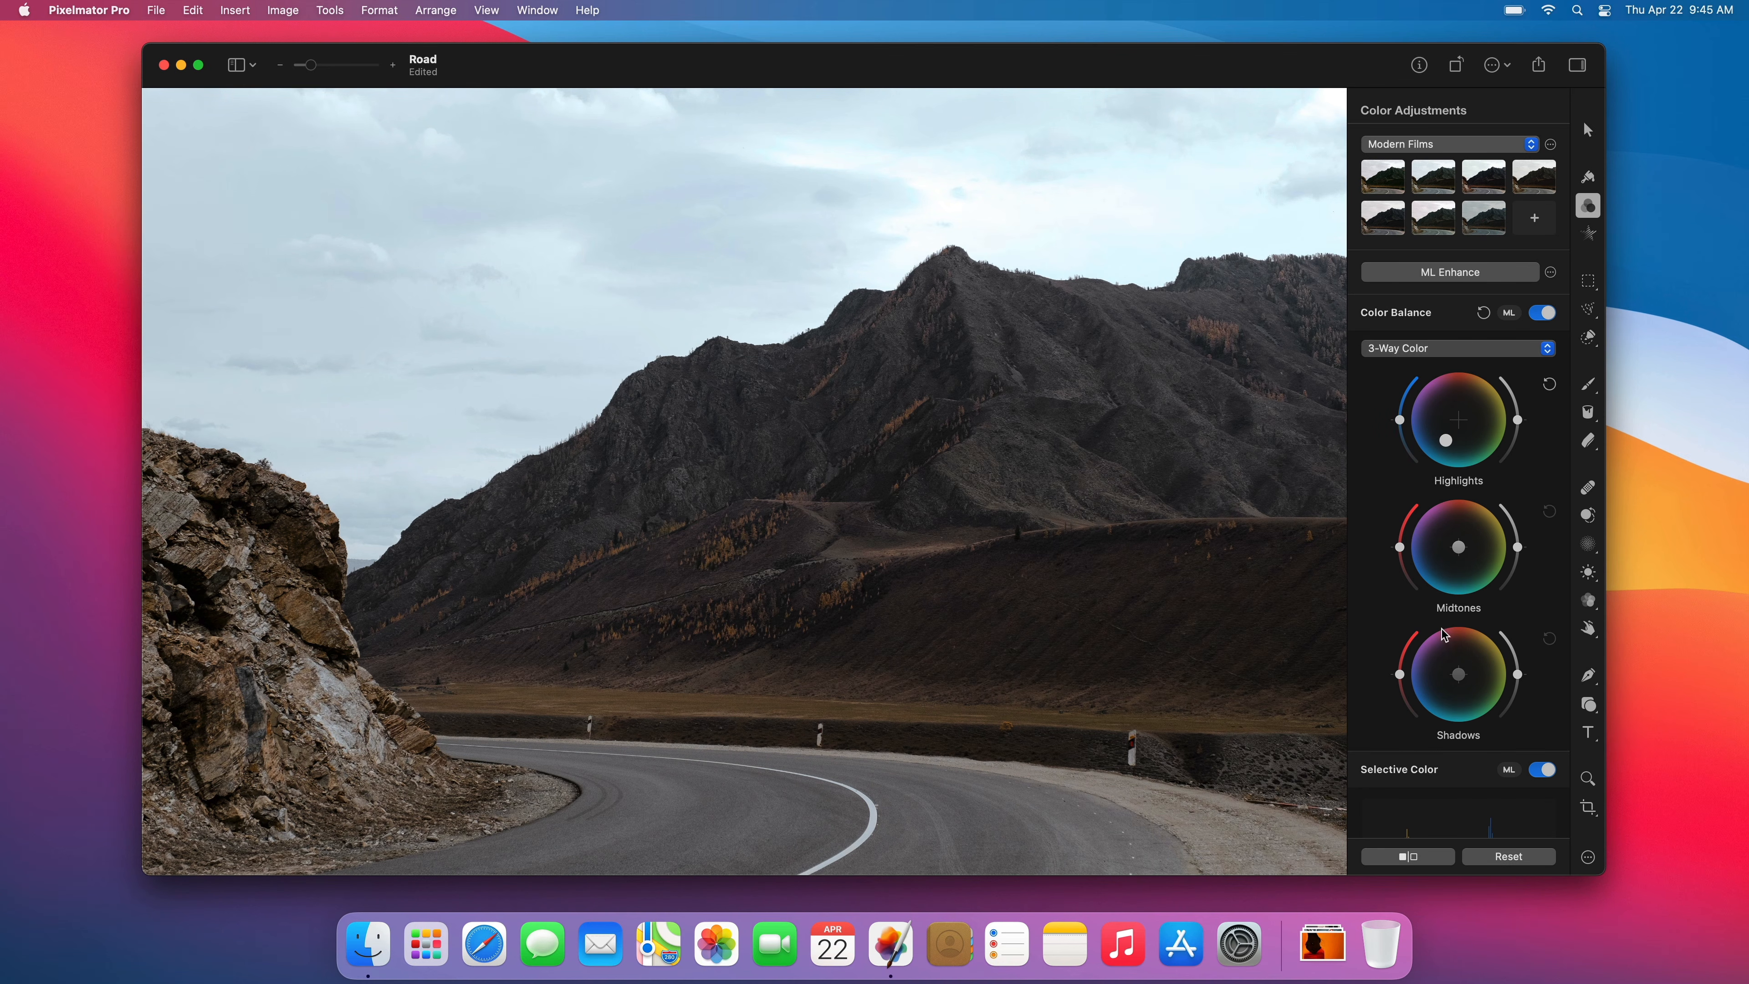
pyautogui.moveTo(1458, 674); pyautogui.dragTo(1531, 598)
pyautogui.moveTo(1402, 675)
pyautogui.mouseDown()
pyautogui.moveTo(1414, 713)
pyautogui.moveTo(1401, 661)
pyautogui.mouseUp()
pyautogui.moveTo(1517, 673)
pyautogui.mouseDown()
pyautogui.moveTo(1509, 707)
pyautogui.moveTo(1519, 672)
pyautogui.mouseUp()
# Tint the Road photo's midtones slightly yellow-green and raise the midtones' saturation
pyautogui.moveTo(1460, 548); pyautogui.dragTo(1518, 548)
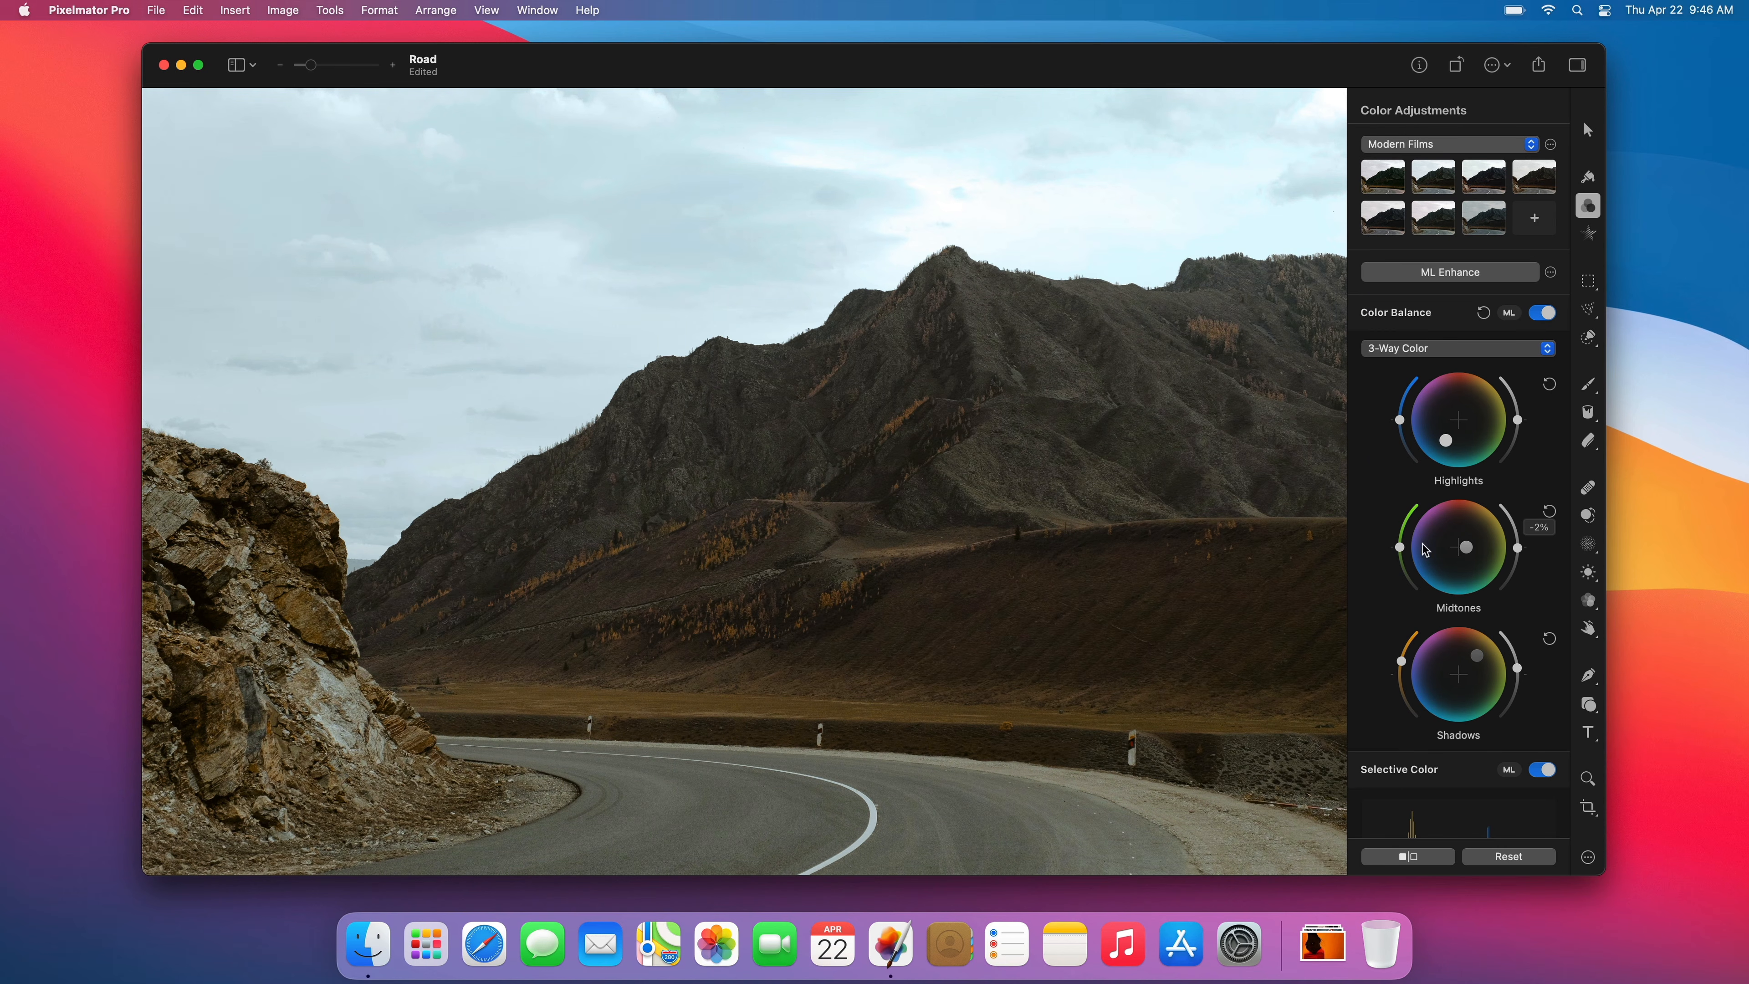
pyautogui.moveTo(1400, 548); pyautogui.dragTo(1402, 535)
# Raise the highlights' saturation slightly and lower their brightness in the Color Balance, and compare with the original photo
pyautogui.moveTo(1400, 420); pyautogui.dragTo(1400, 411)
pyautogui.moveTo(1517, 419); pyautogui.dragTo(1517, 435)
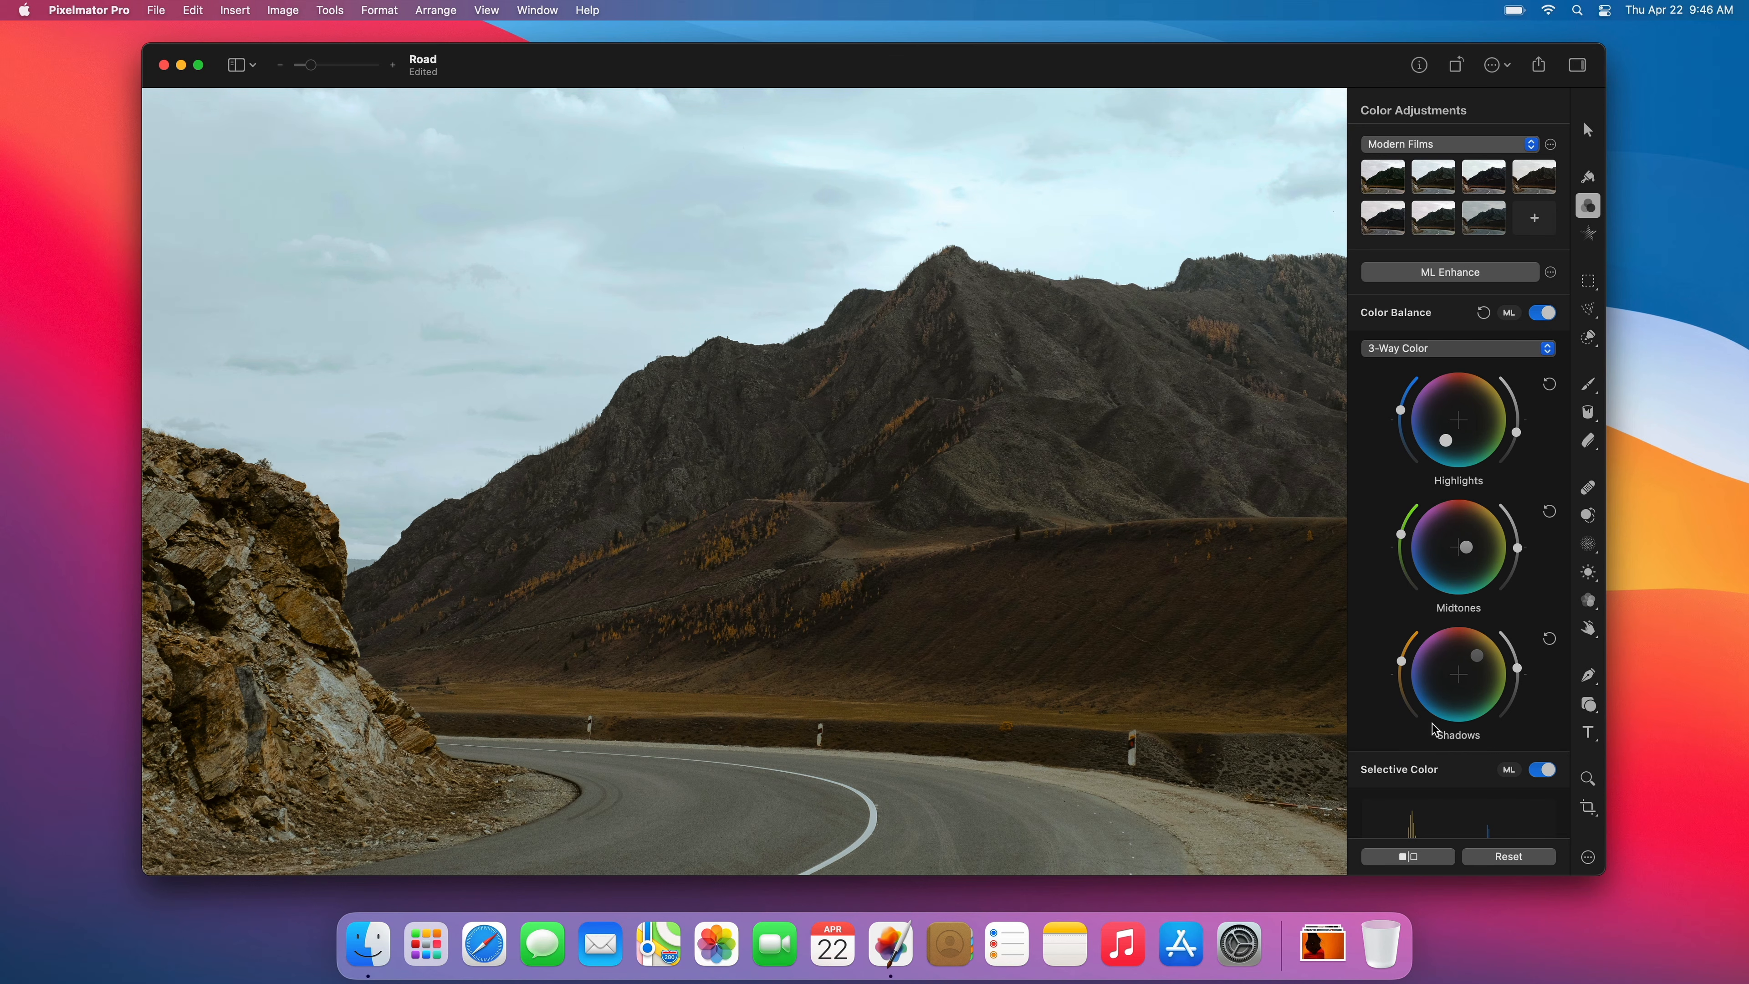
pyautogui.click(1402, 855)
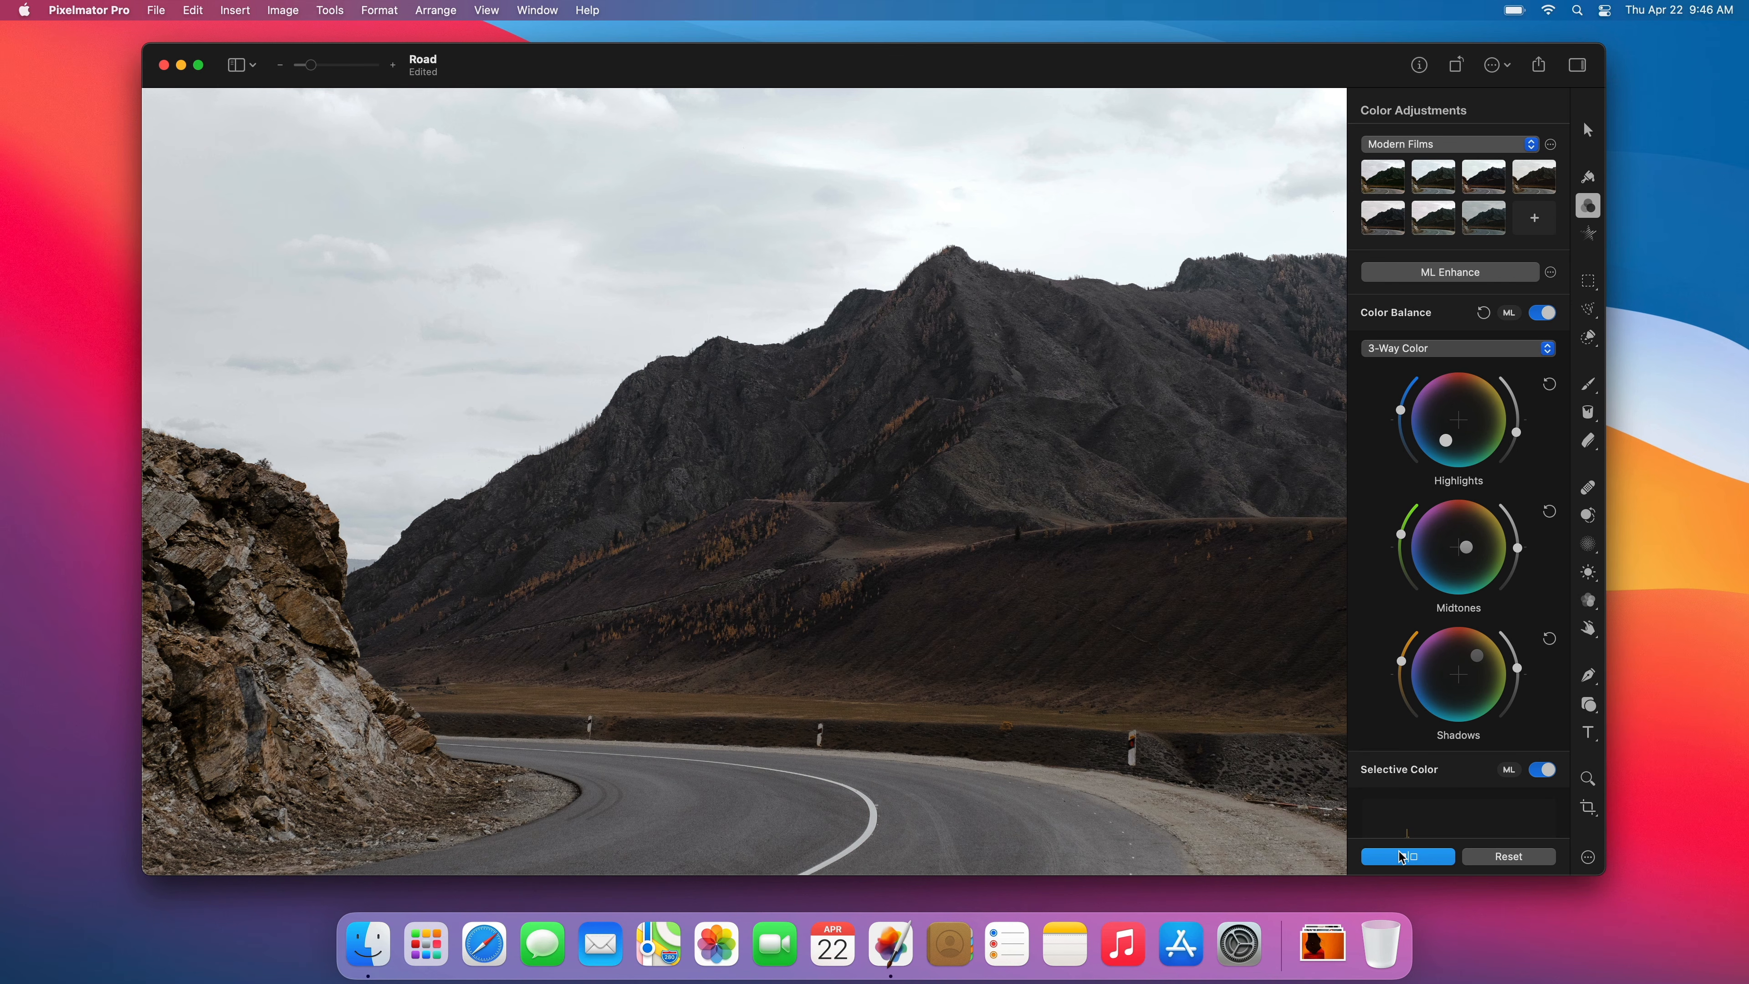
pyautogui.click(1403, 855)
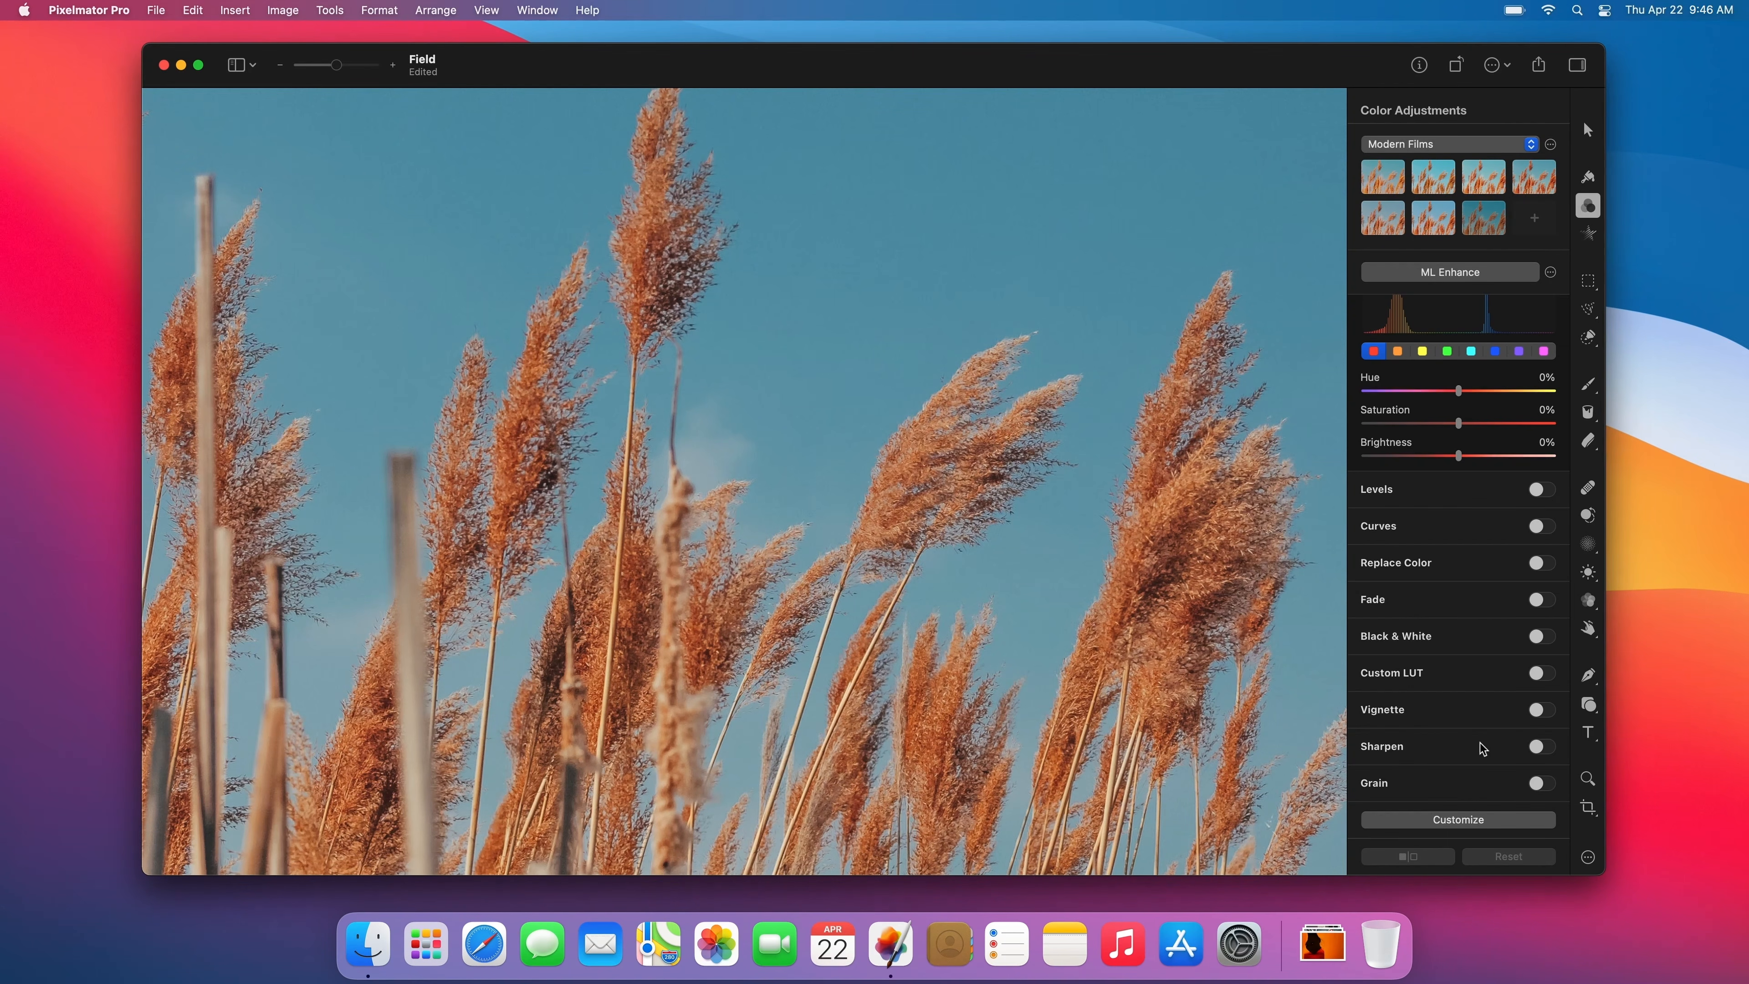
# Enable Sharpen on the Field photo with a Radius of 5.9 px and an Intensity of 19%
pyautogui.click(1542, 747)
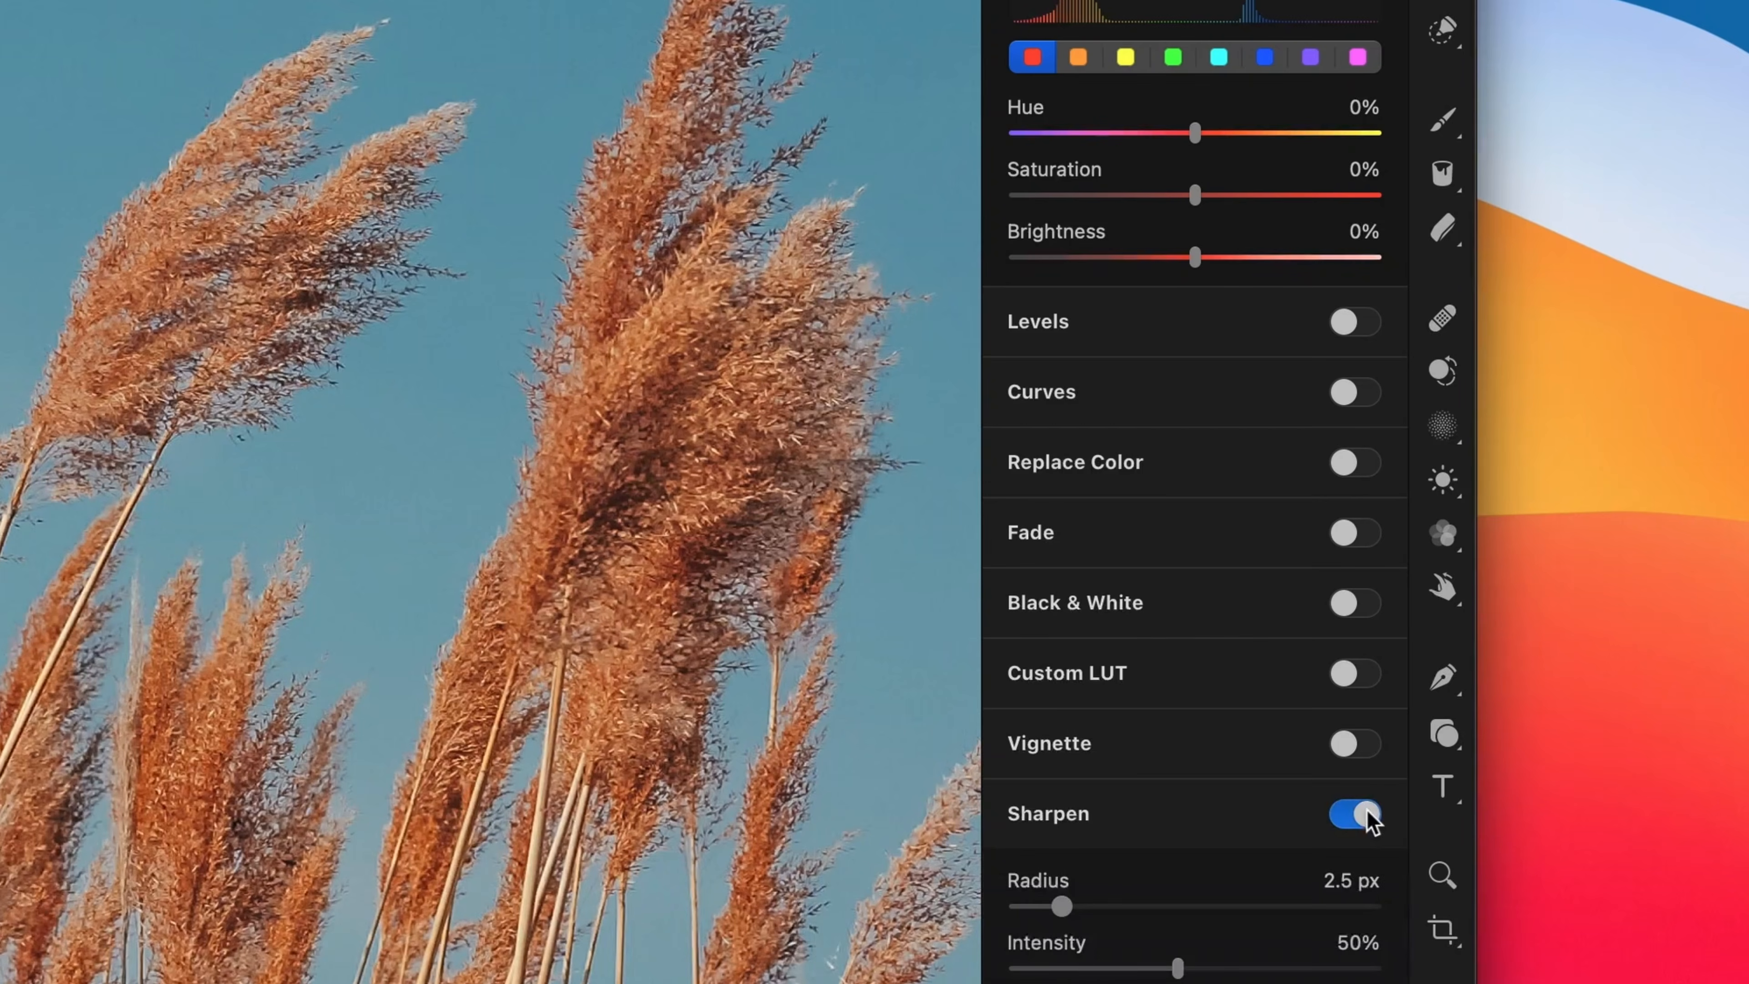
pyautogui.scroll(-3, 1366, 812)
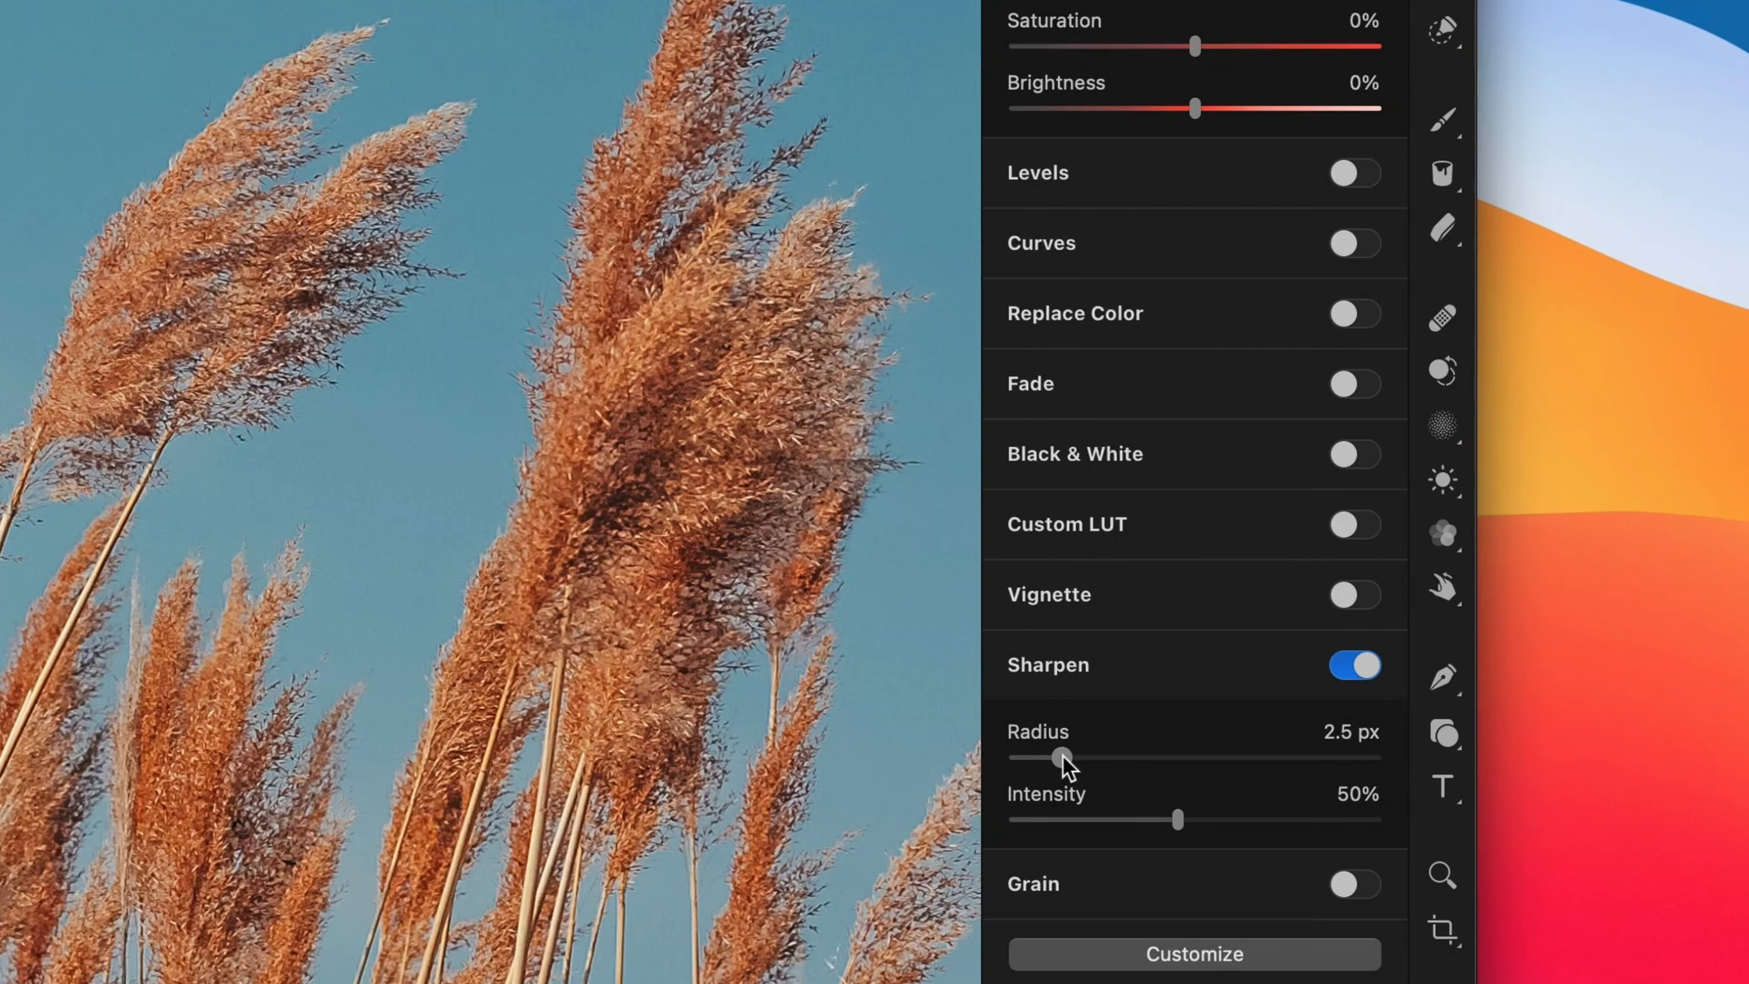
pyautogui.moveTo(1063, 758)
pyautogui.mouseDown()
pyautogui.moveTo(1032, 758)
pyautogui.moveTo(1283, 758)
pyautogui.moveTo(1091, 763)
pyautogui.mouseUp()
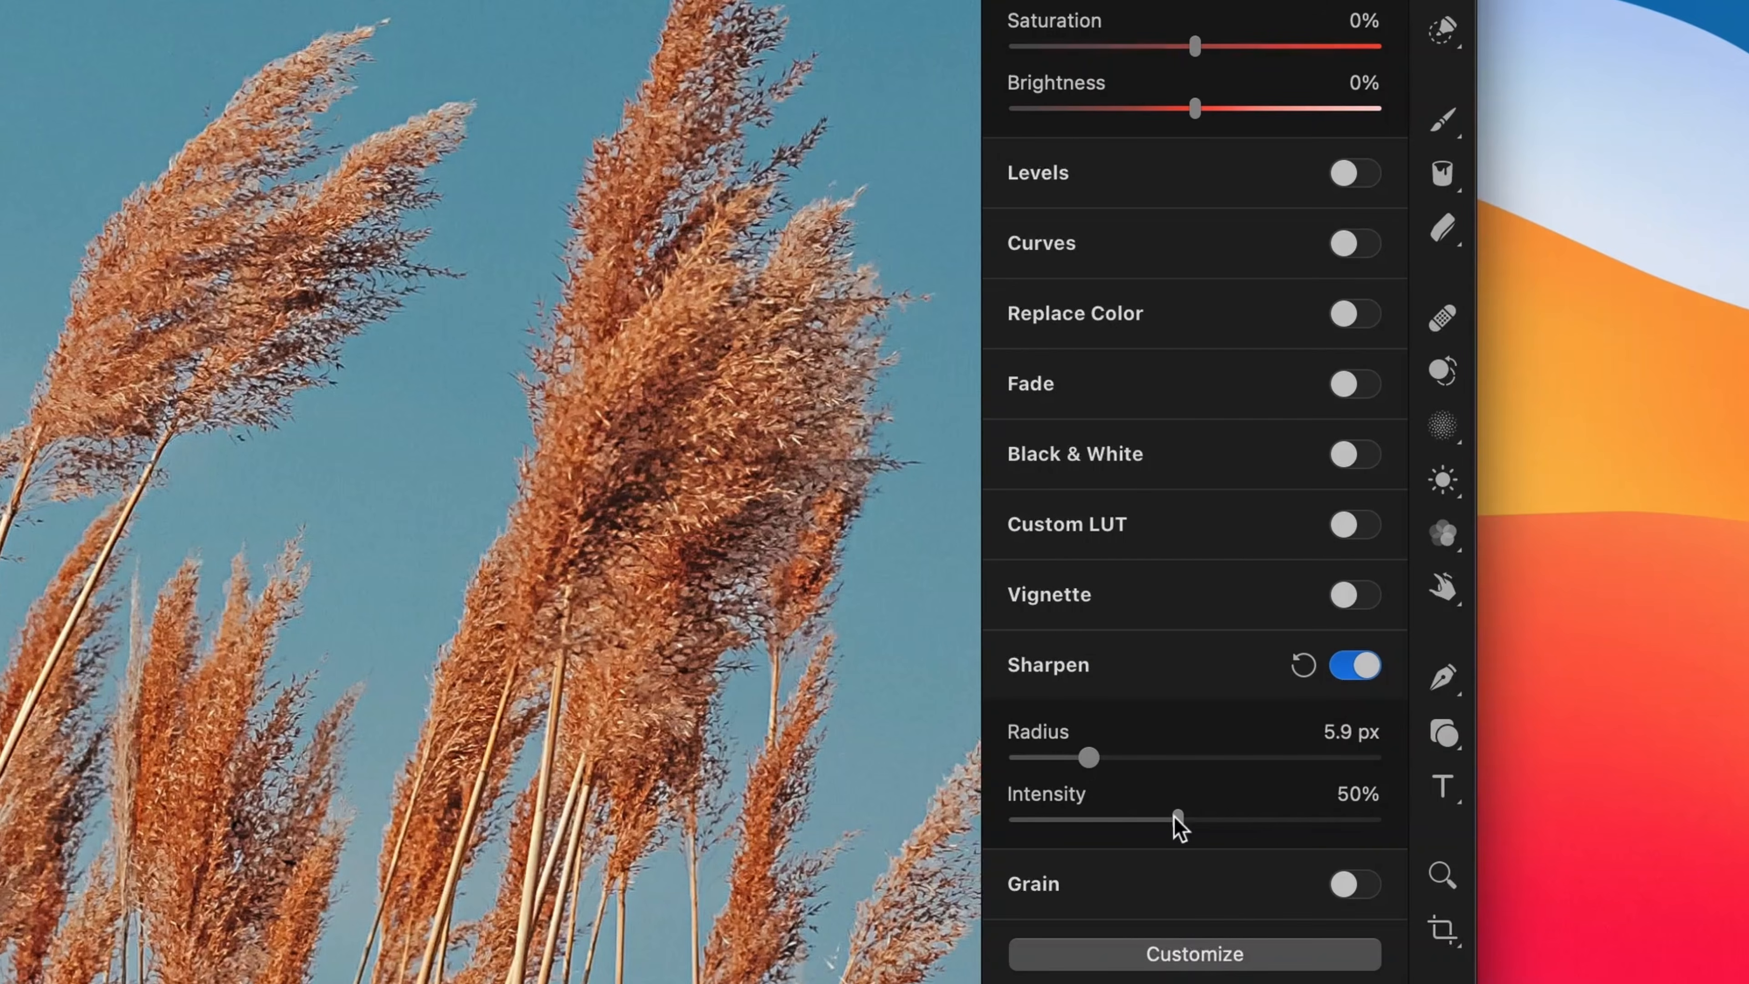
pyautogui.moveTo(1176, 820); pyautogui.dragTo(1105, 833)
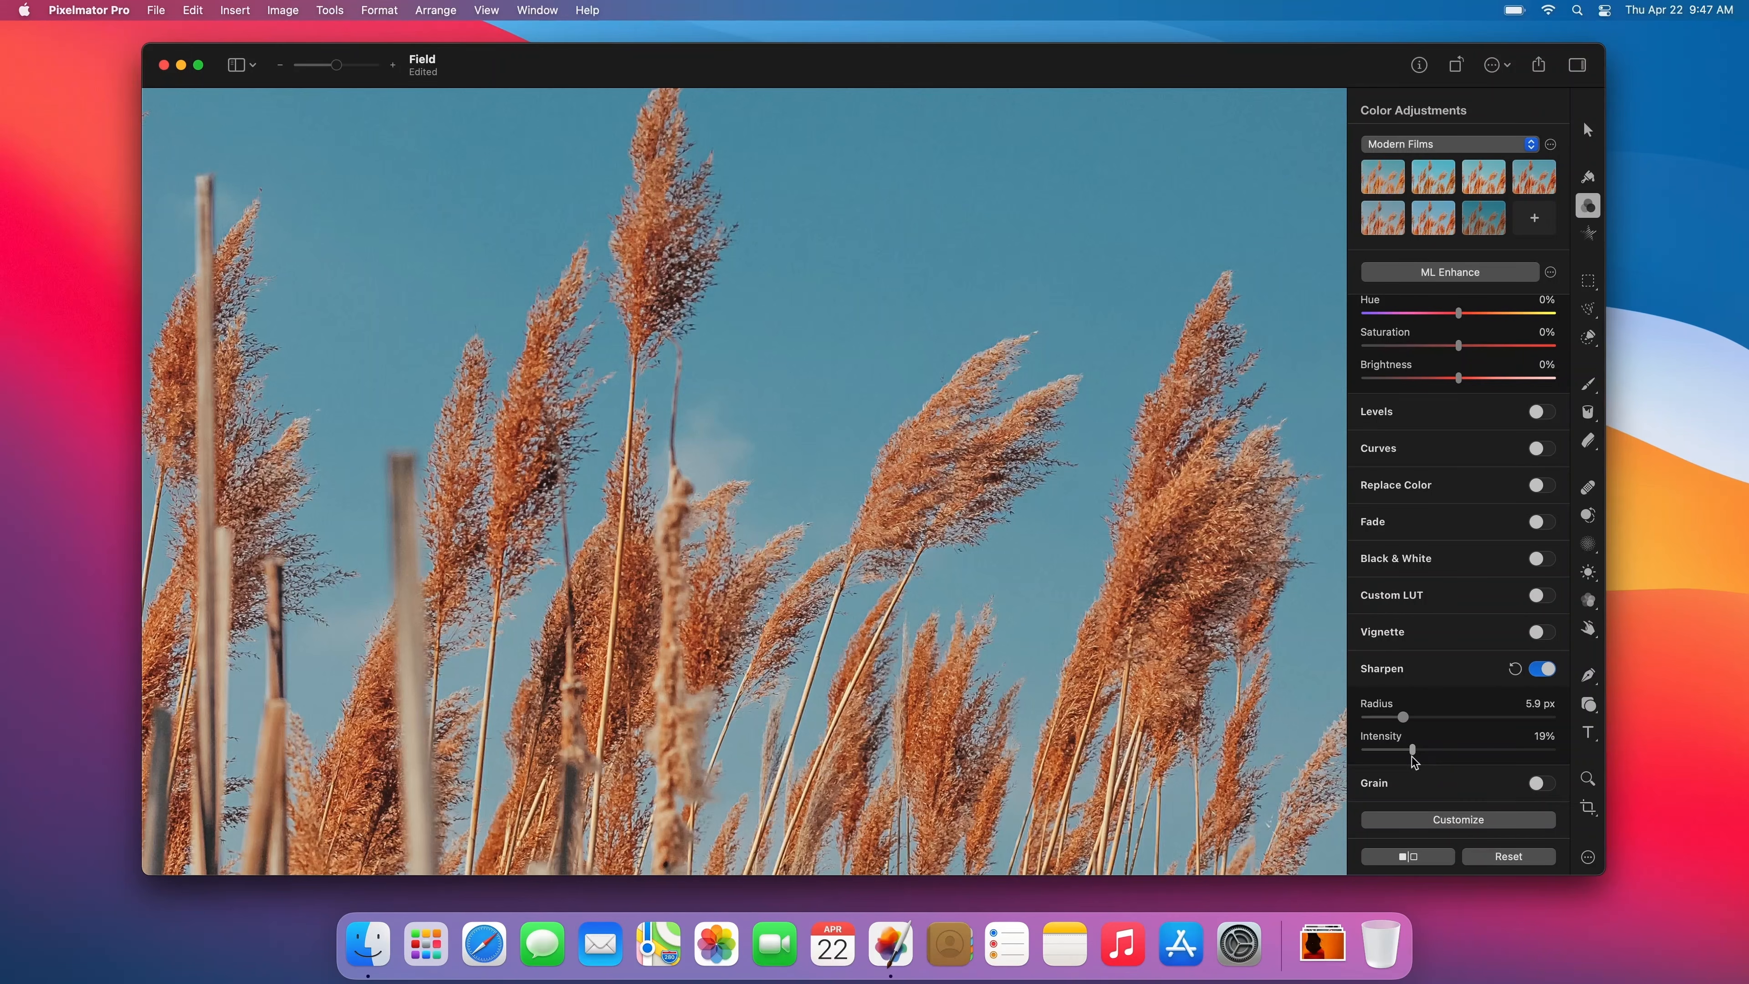